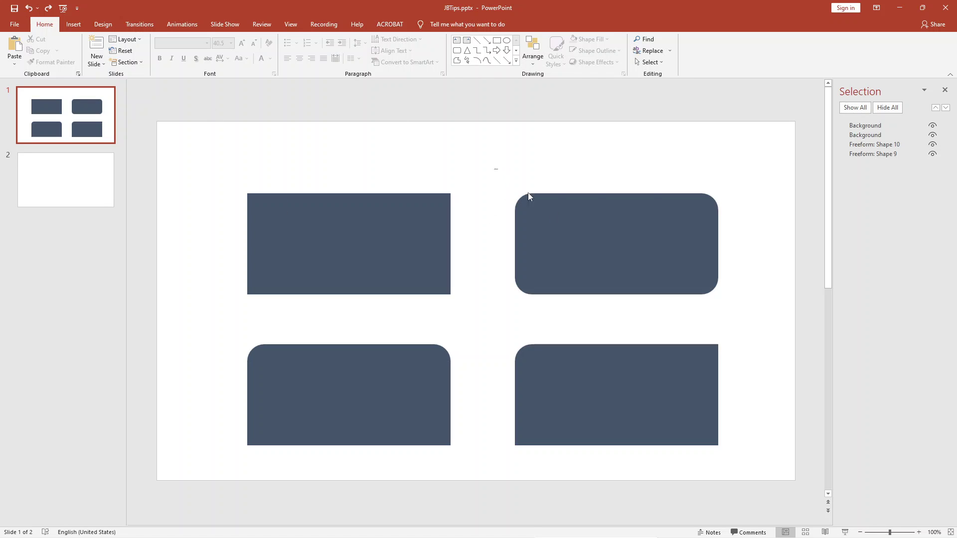
Check the account and product information page, then return to the slides
left_click_drag(502, 182, 761, 314)
left_click_drag(227, 317, 468, 406)
left_click_drag(487, 321, 574, 386)
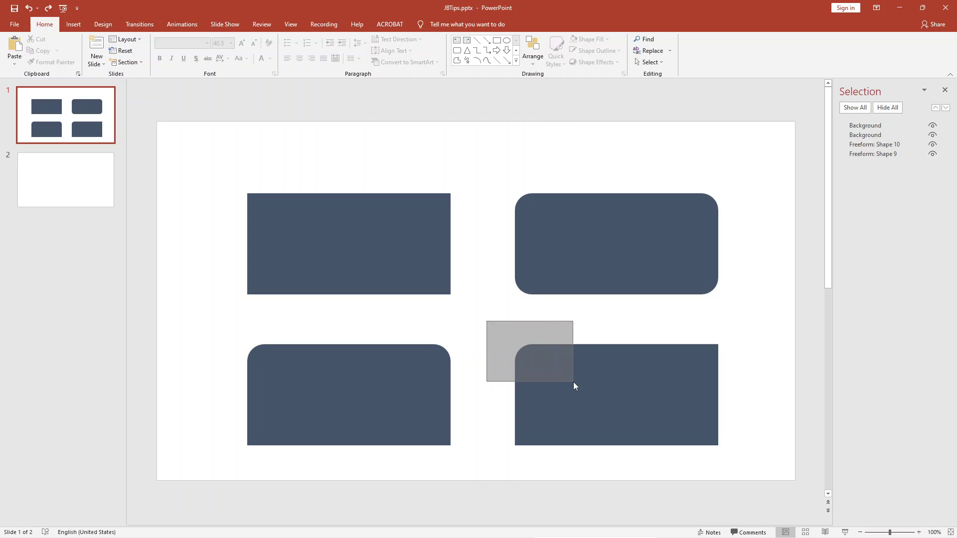
left_click(14, 23)
left_click(33, 480)
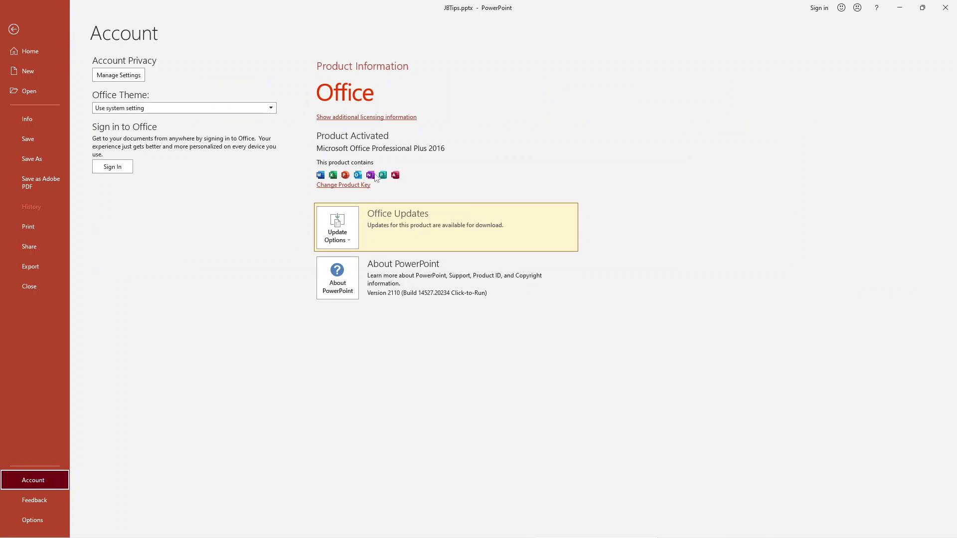
key("Escape")
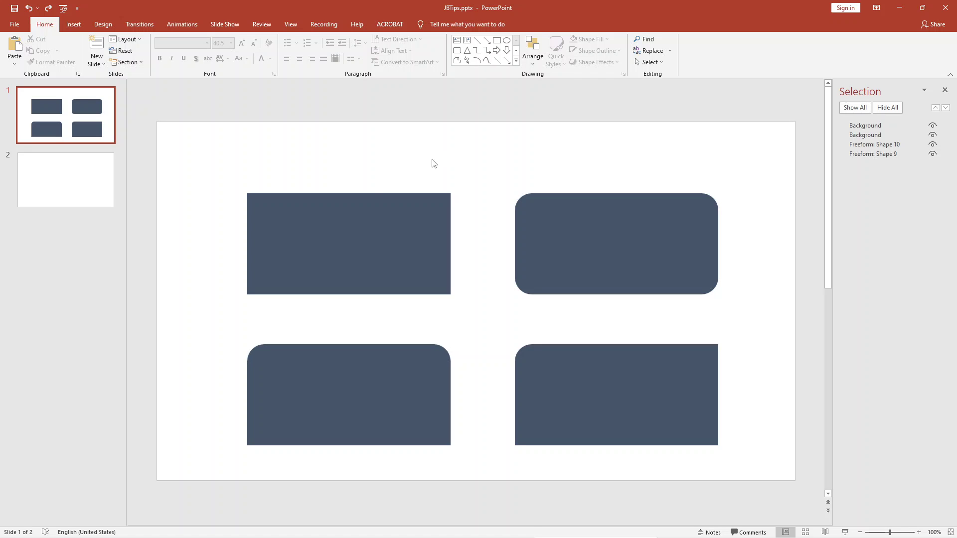
Copy slide 1's plain top-left rectangle and paste it onto slide 2
left_click(90, 176)
left_click(89, 123)
left_click(289, 240)
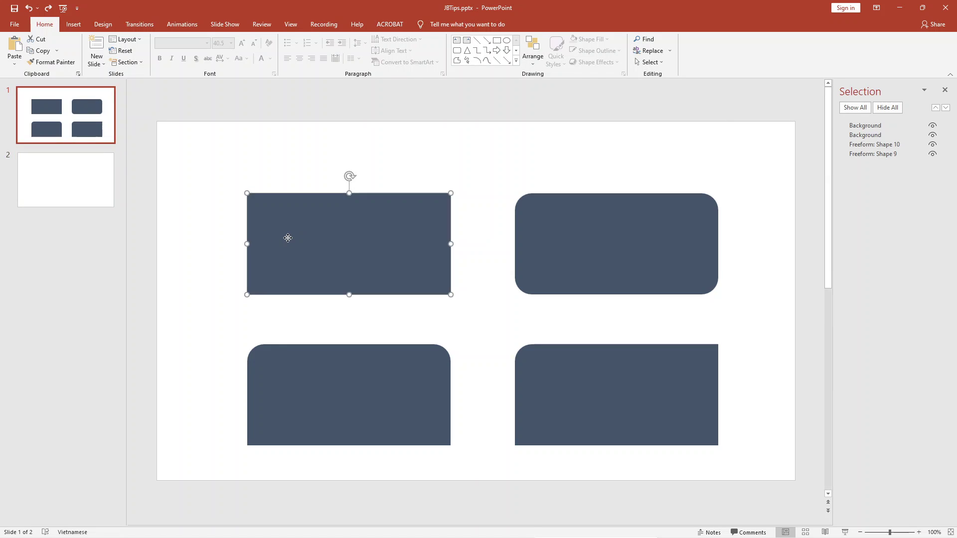
left_click(90, 189)
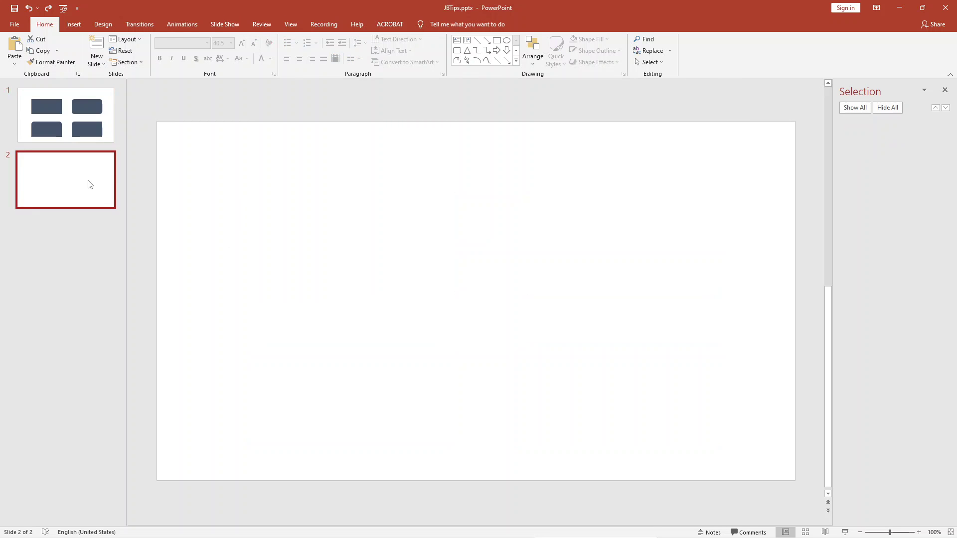
key("ctrl+v")
Change the pasted rectangle into a Rounded Rectangle via Edit Shape
left_click(246, 156)
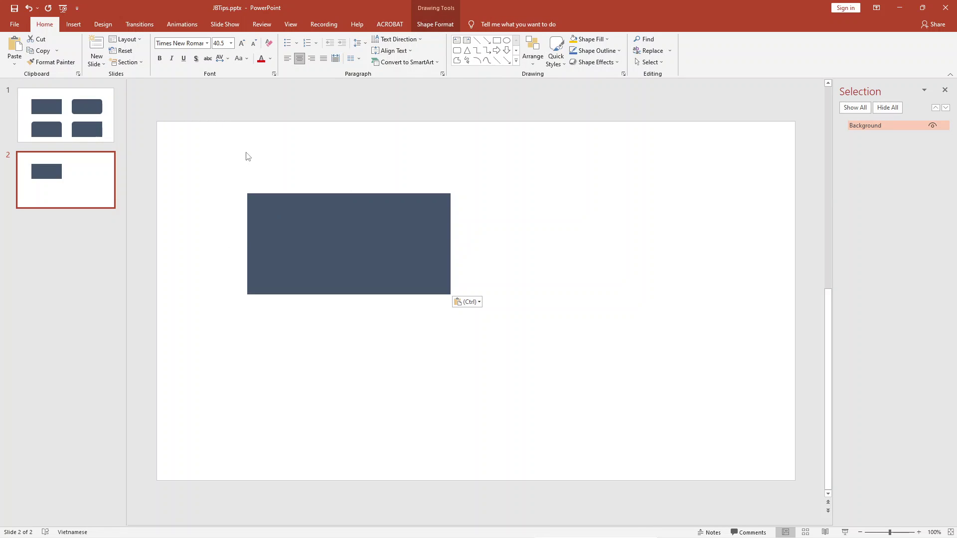
left_click(82, 120)
left_click(82, 176)
left_click(315, 251)
left_click(218, 157)
left_click(349, 225)
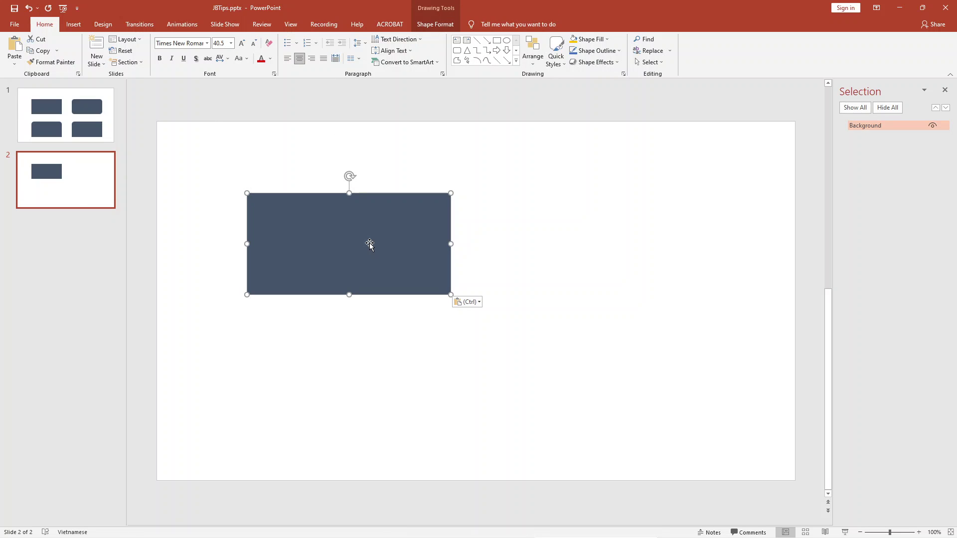
left_click(560, 264)
left_click(392, 234)
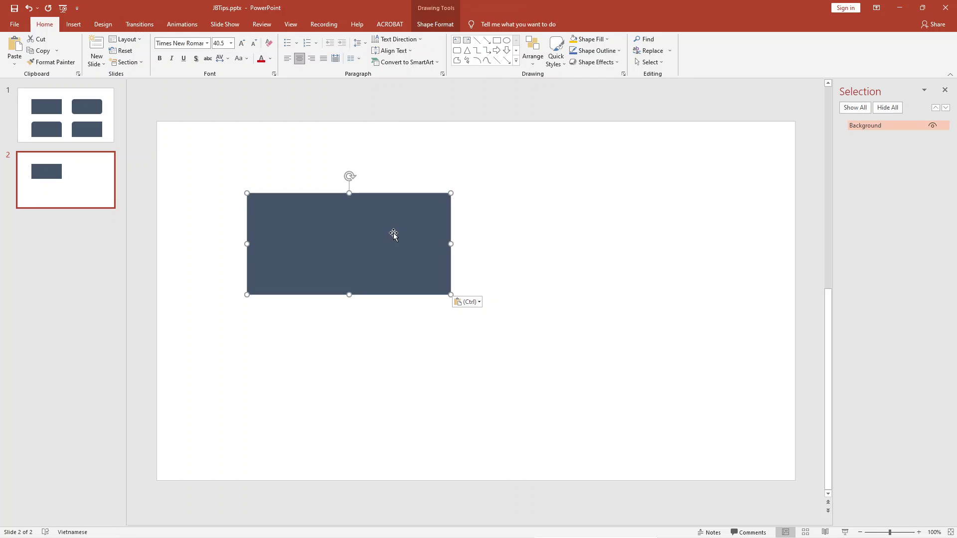
left_click(435, 24)
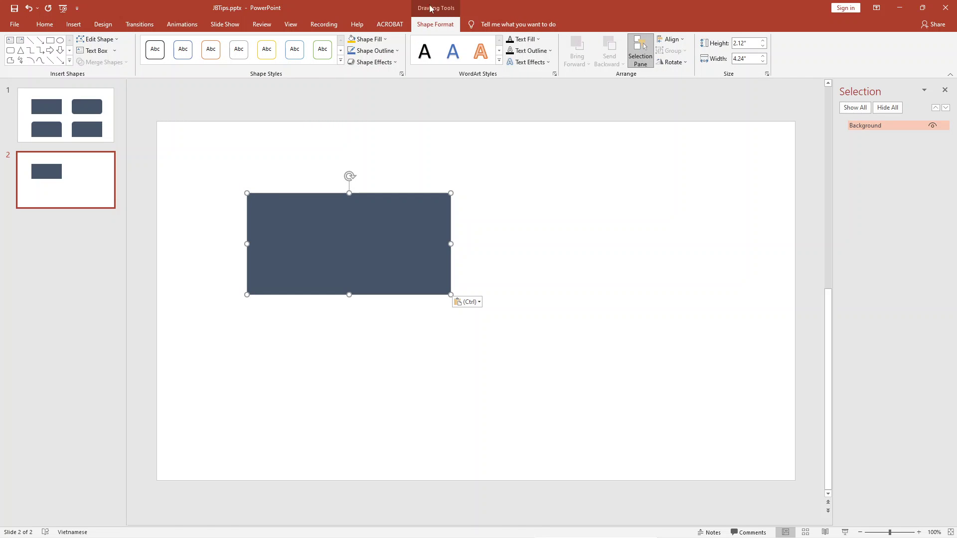
left_click(100, 39)
mouse_move(111, 52)
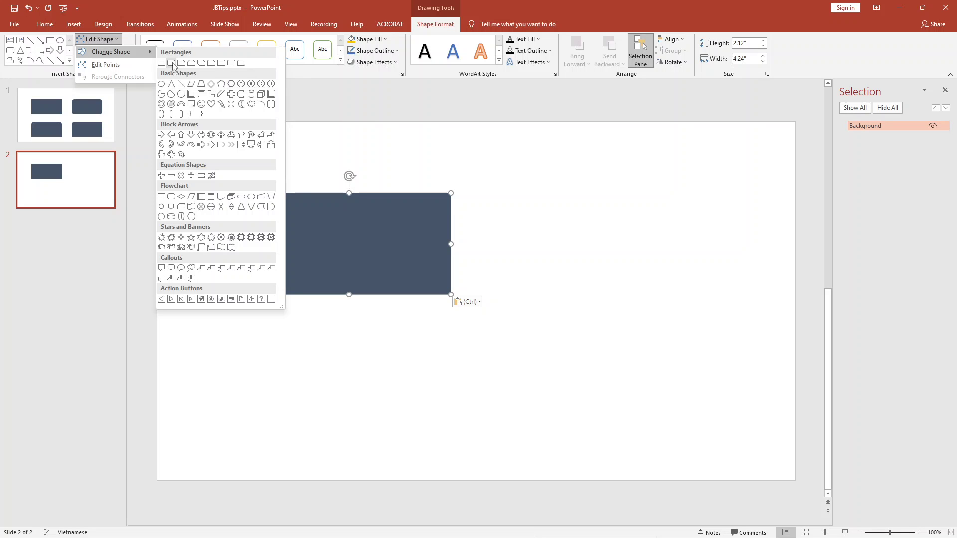
left_click(171, 63)
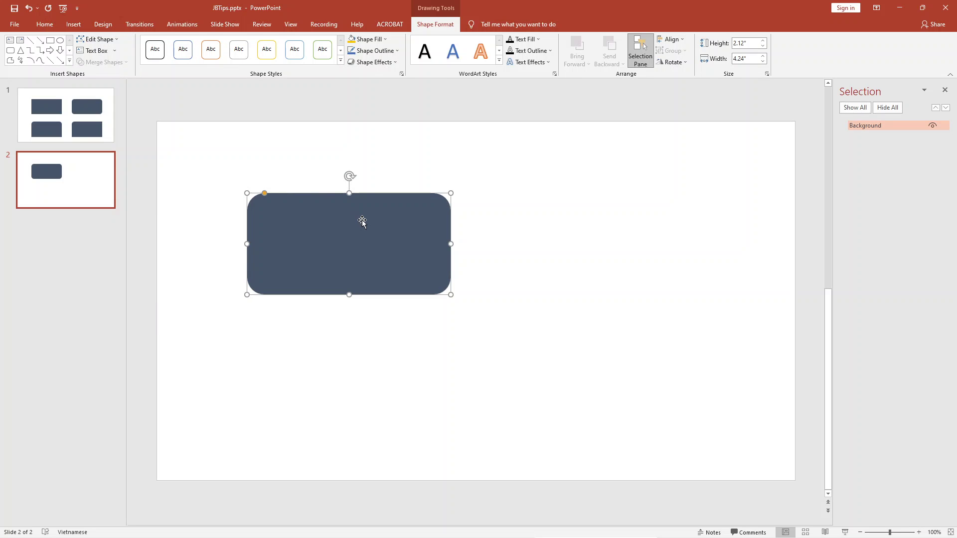
Undo the rounding and Ctrl-drag a copy of the plain rectangle to the slide's right half
key("ctrl+z")
key("Escape")
left_click(369, 235)
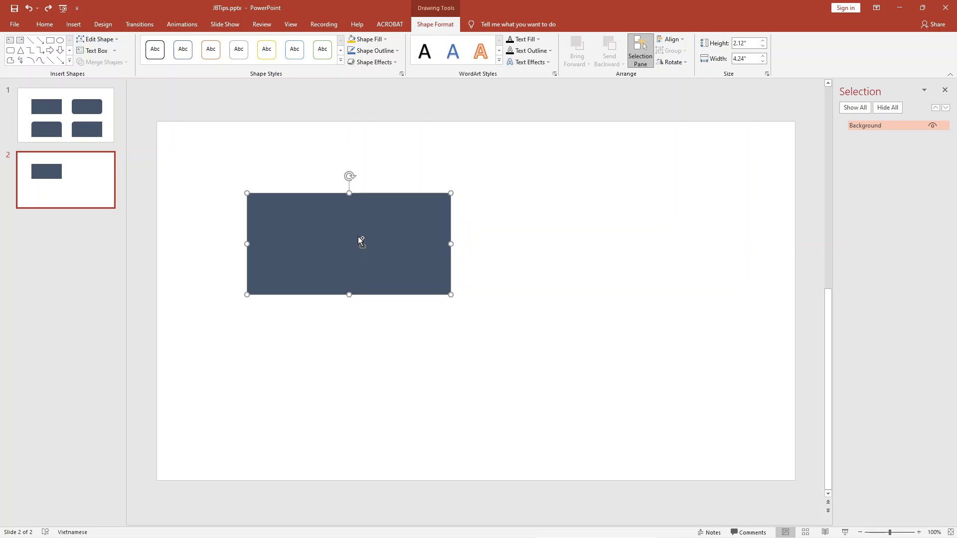
left_click_drag(361, 240, 636, 241)
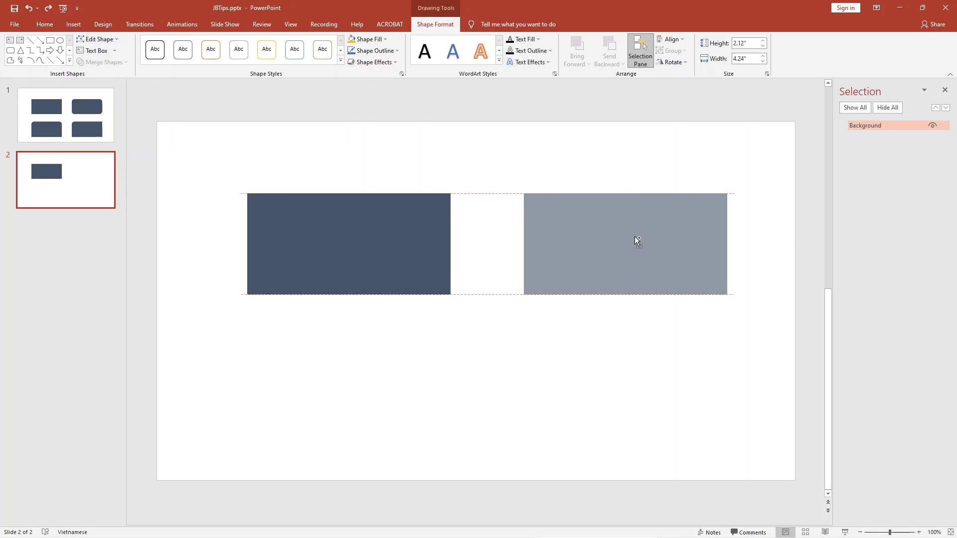
left_click_drag(635, 237, 635, 237)
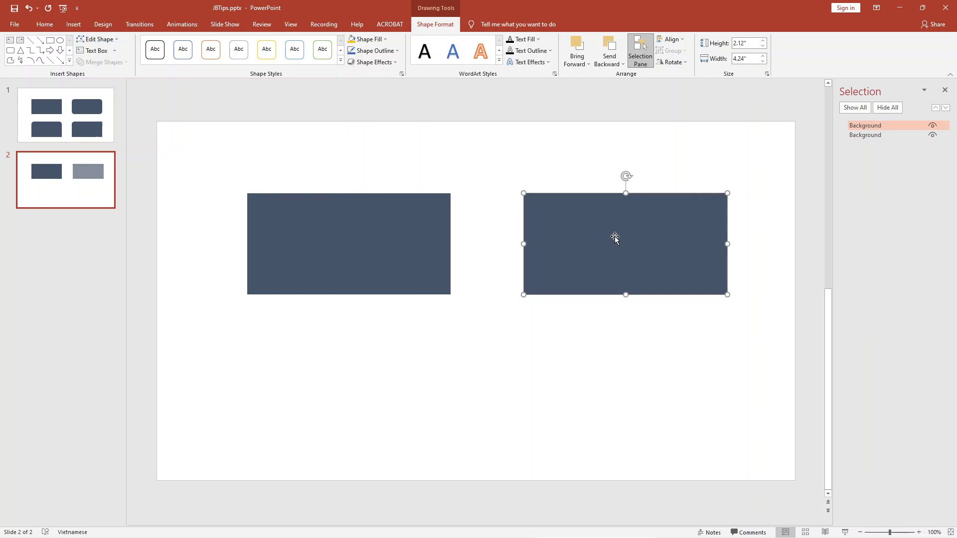
key("ctrl+z")
key("Escape")
left_click(376, 238)
mouse_move(376, 239)
left_mouse_down()
mouse_move(494, 243)
mouse_move(636, 221)
left_mouse_up()
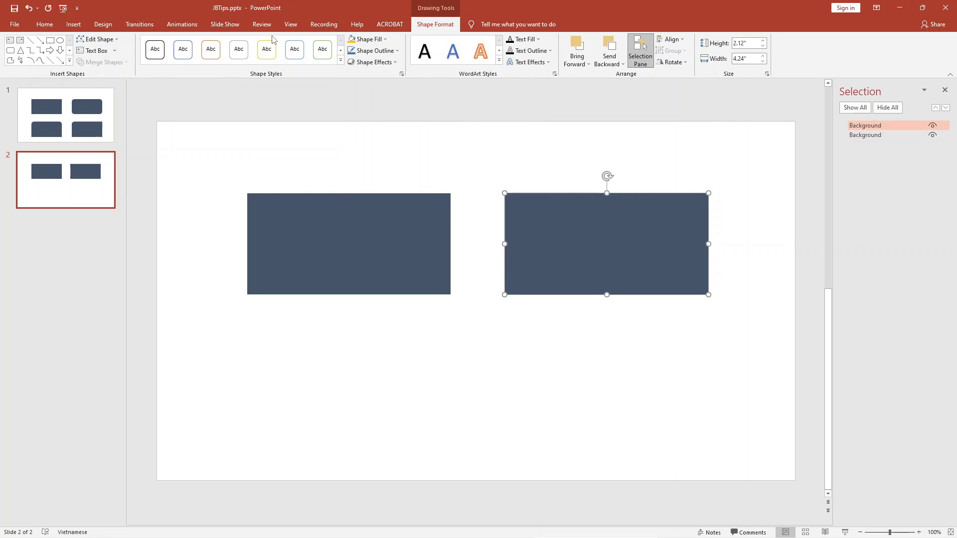
Change the right-hand copy into a Rounded Rectangle
left_click(97, 39)
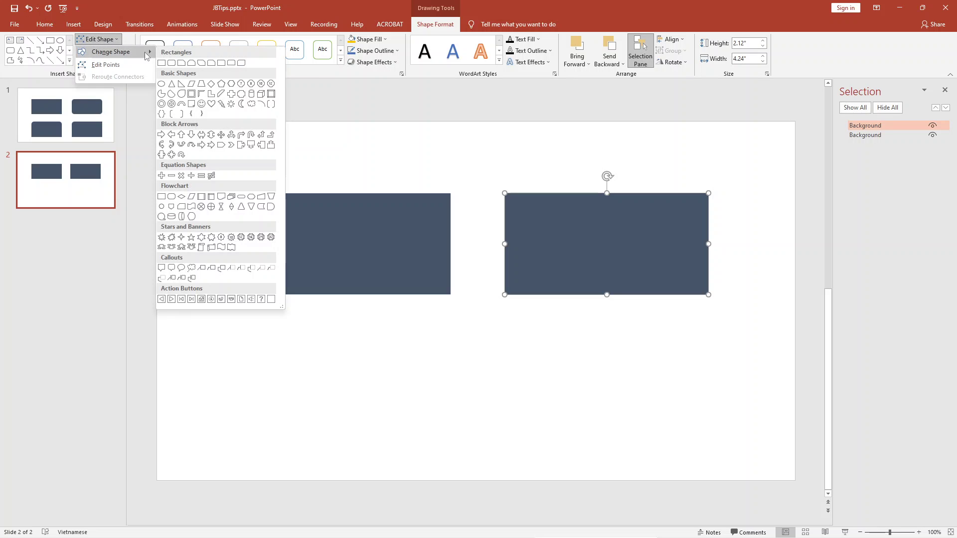
left_click(172, 63)
left_click(471, 389)
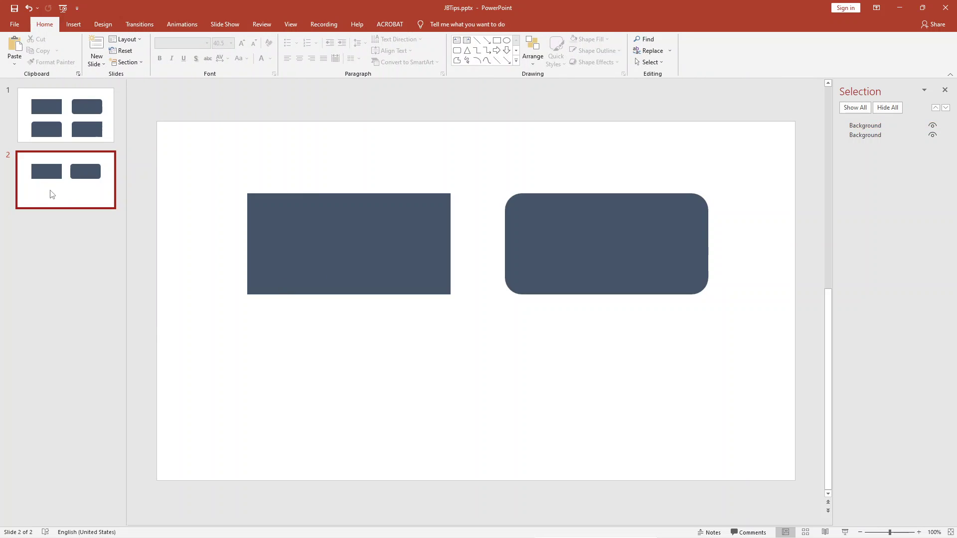
Check slide 1, then duplicate the plain rectangle below itself and that copy to its right
left_click(66, 116)
left_click_drag(207, 312, 481, 464)
key("Page_Down")
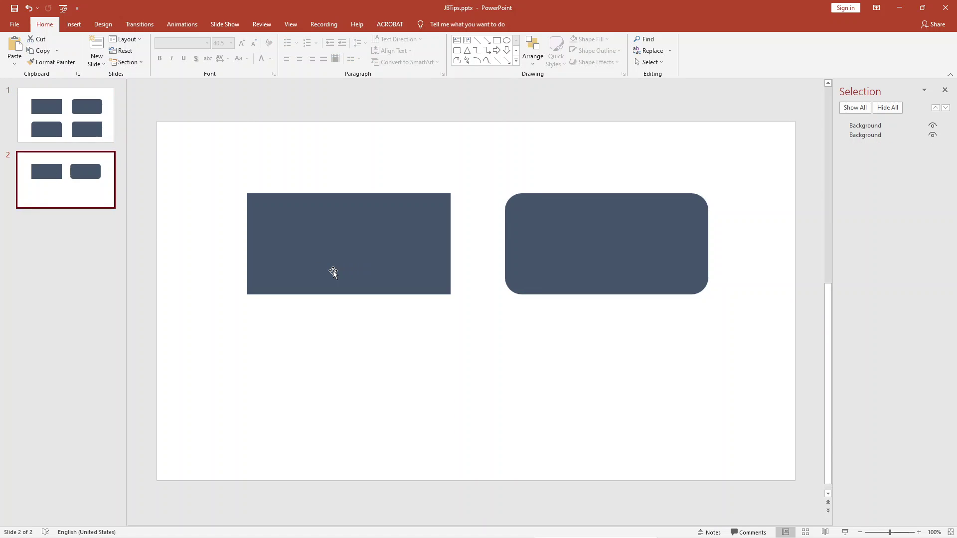
left_click(379, 228)
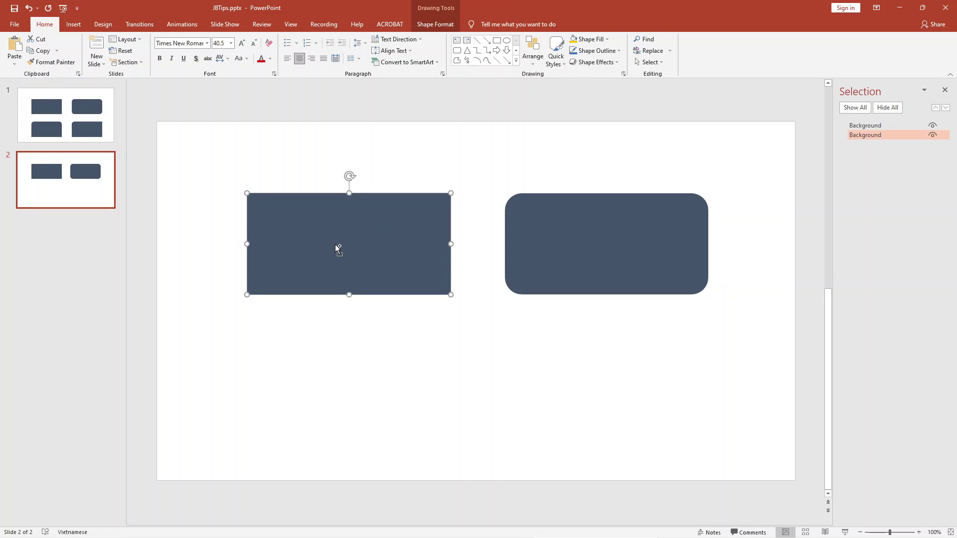
left_click_drag(338, 249, 340, 395)
left_click(519, 374)
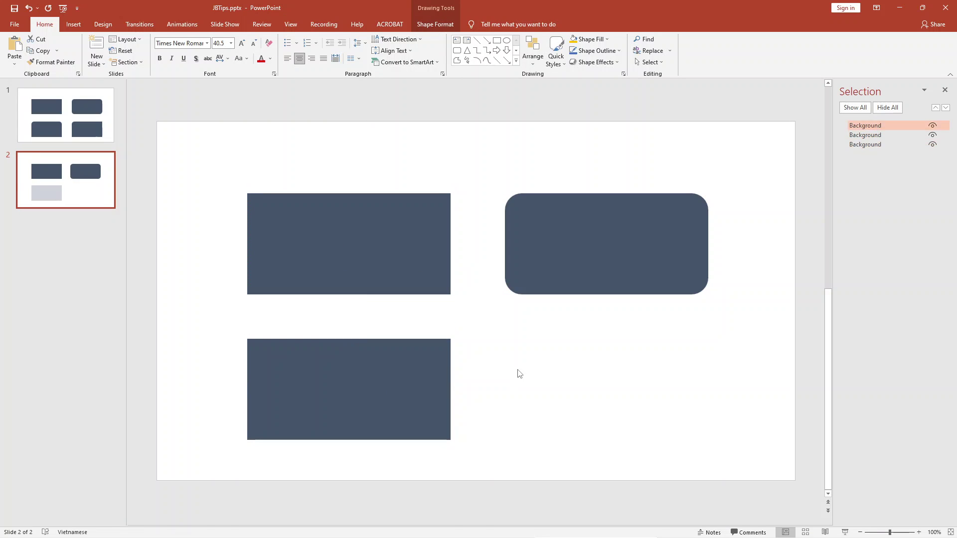
left_click(388, 362)
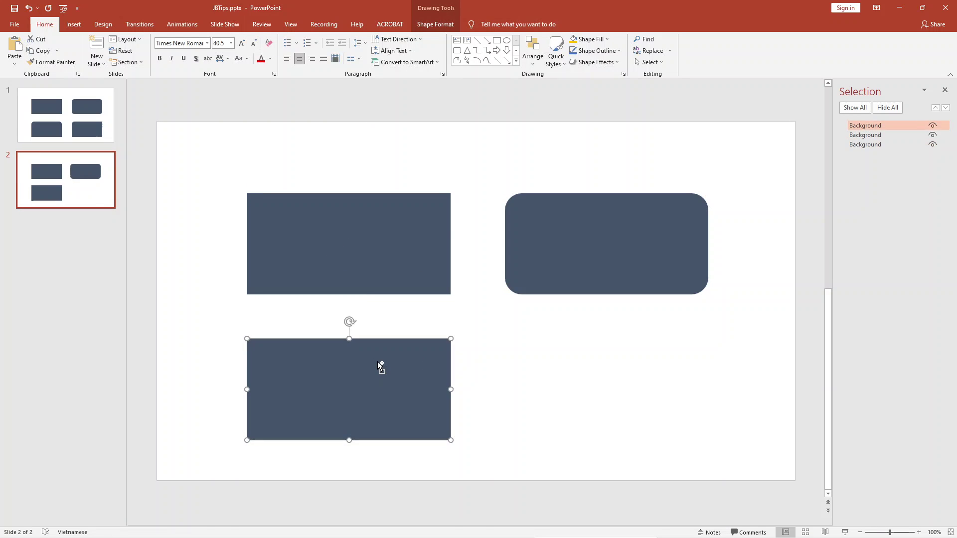
mouse_move(377, 361)
left_mouse_down()
mouse_move(637, 370)
mouse_move(593, 370)
left_mouse_up()
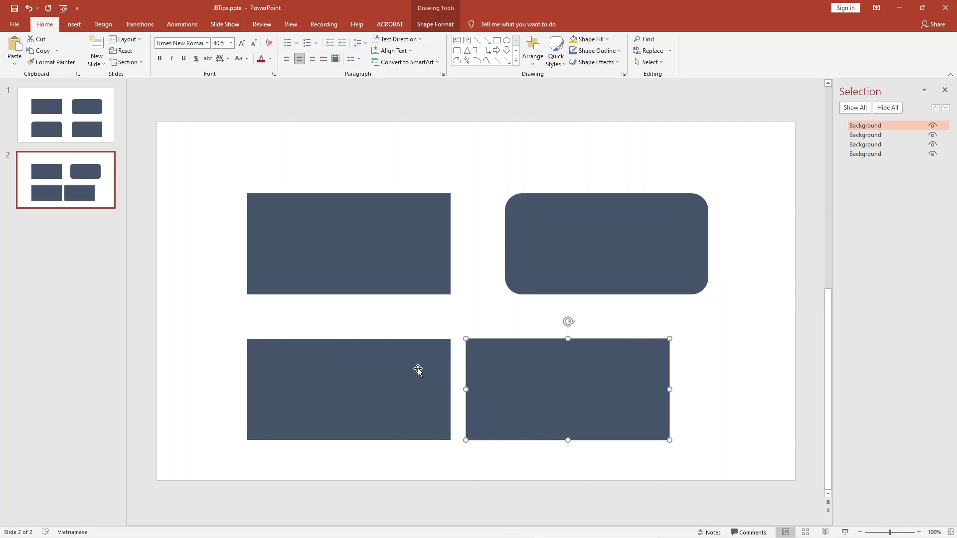
Change the lower-left rectangle into a Rounded Rectangle
left_click(395, 365)
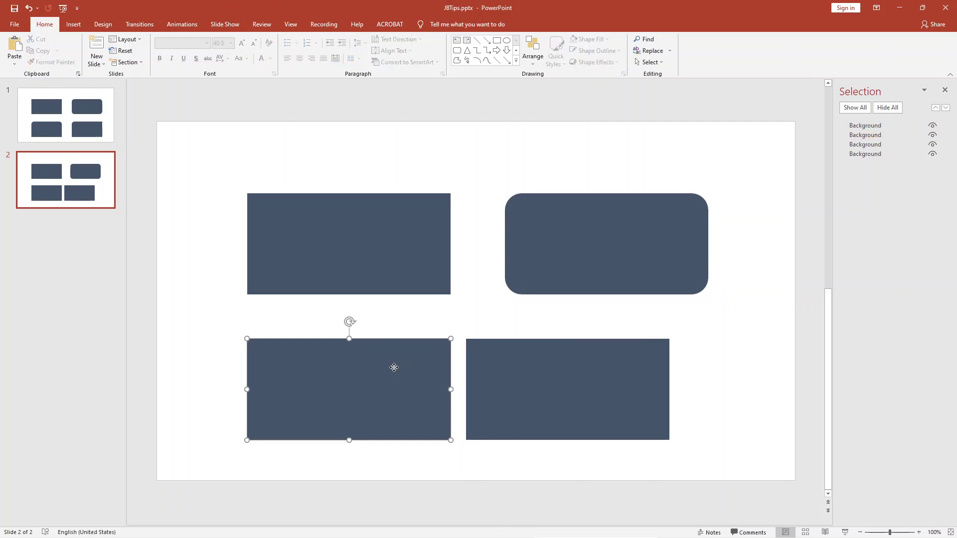
left_click(435, 25)
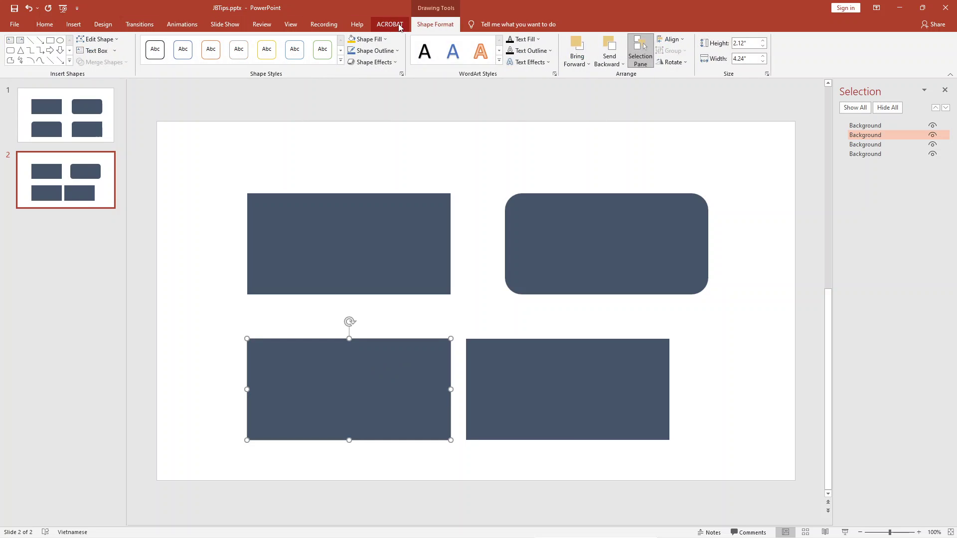
left_click(99, 39)
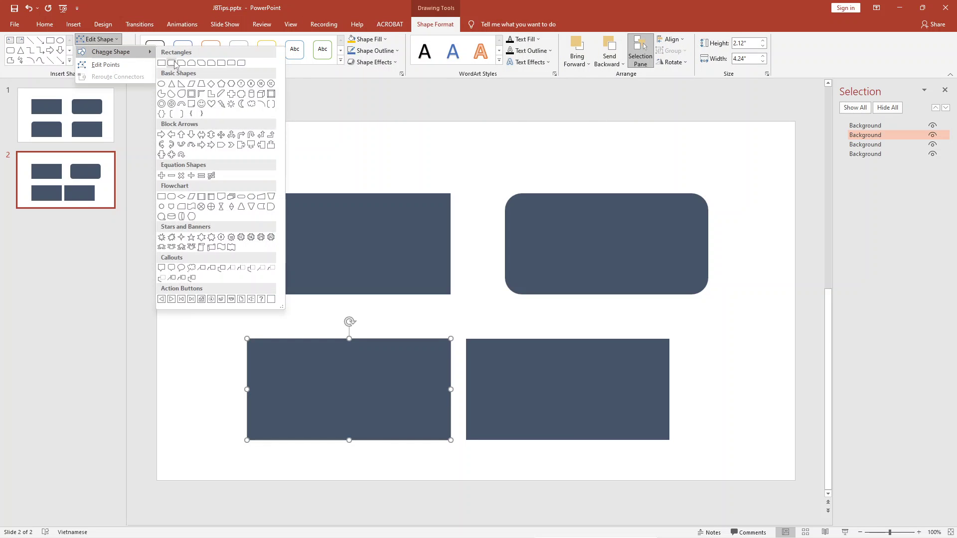
left_click(173, 64)
left_click(204, 262)
left_click(494, 381)
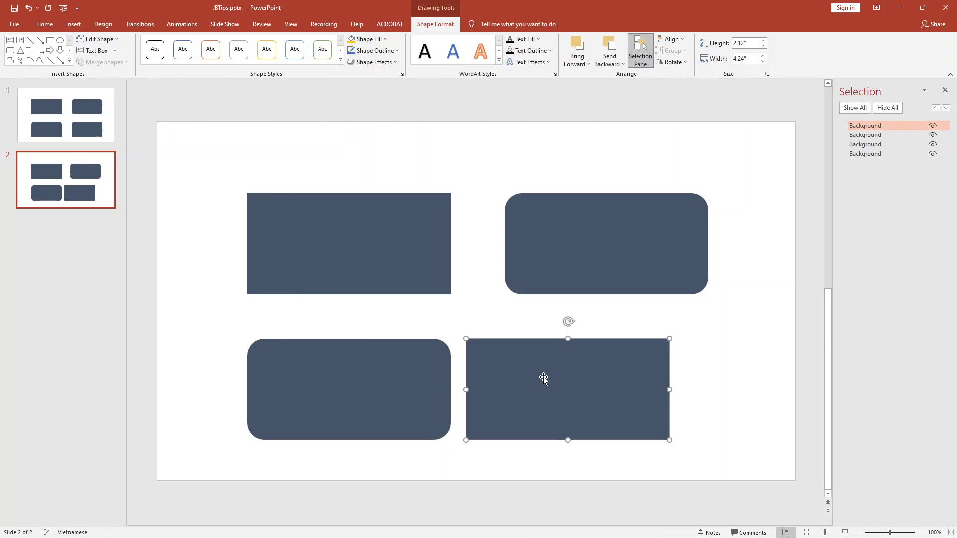
Fill the lower-right rectangle with yellow
left_click(527, 315)
double_click(538, 360)
left_click(385, 39)
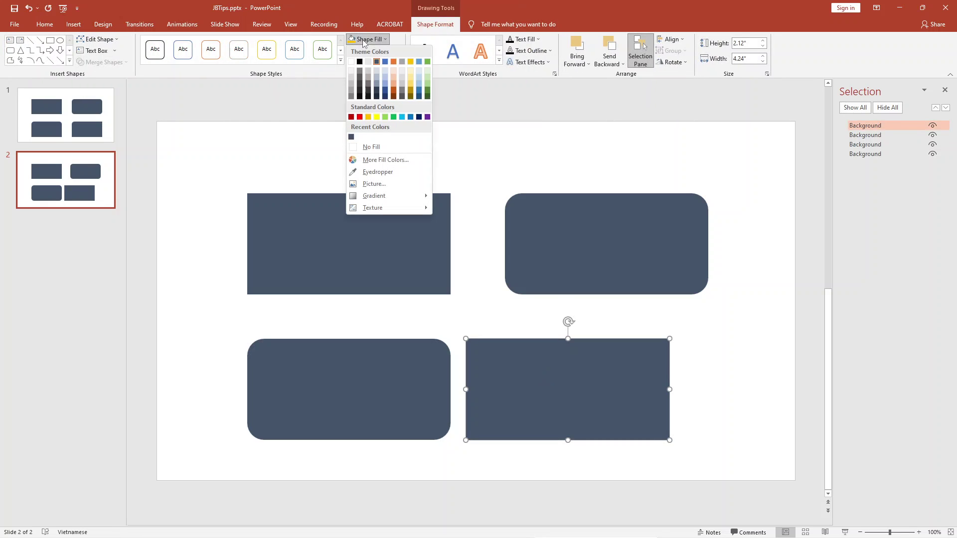
left_click(410, 116)
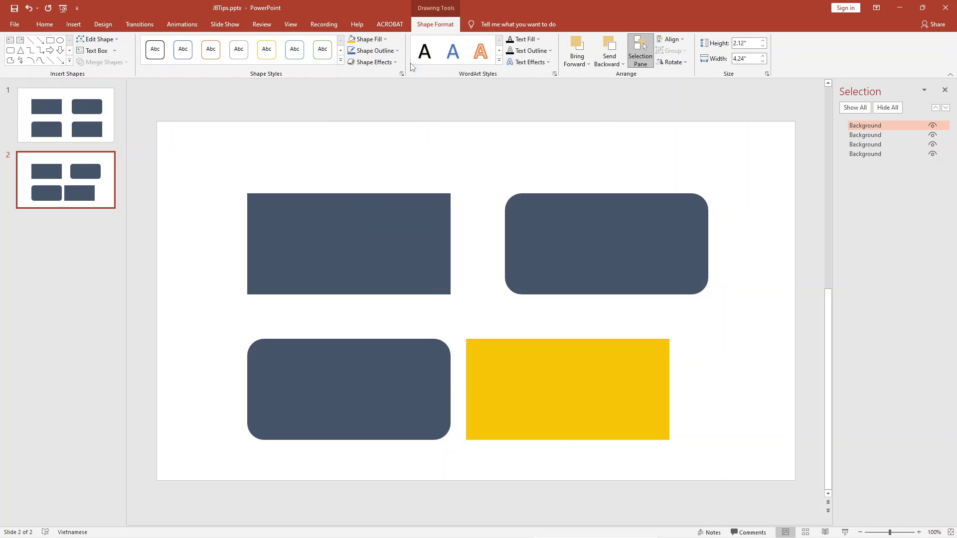
left_click(729, 348)
Drag the yellow rectangle exactly over the lower-left rounded rectangle
left_click(613, 370)
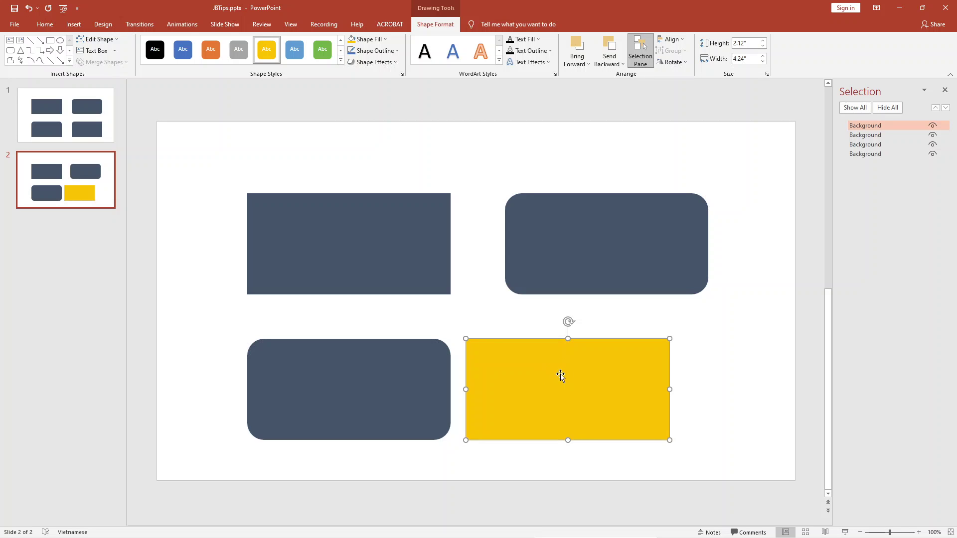
left_click_drag(566, 377, 350, 381)
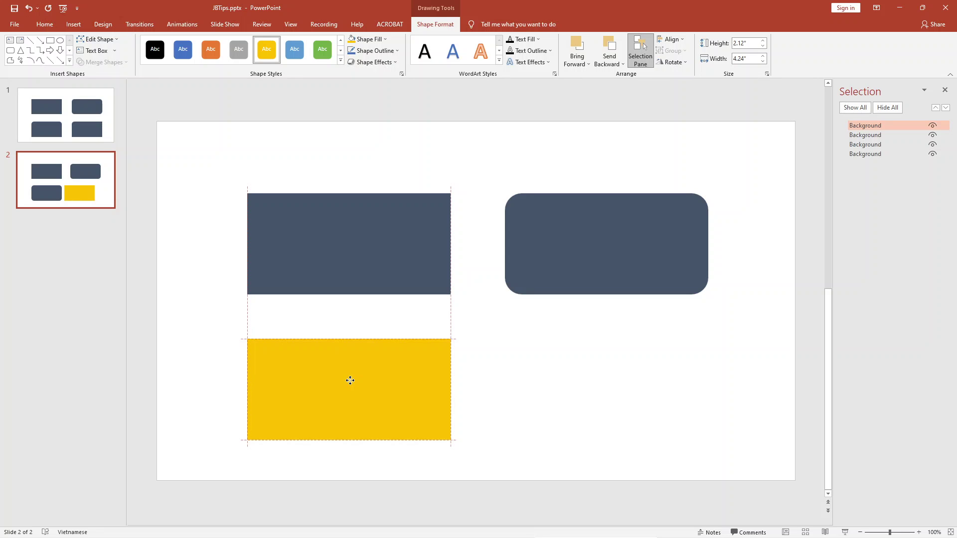
left_click_drag(350, 380, 351, 381)
left_click(509, 365)
left_click(327, 349)
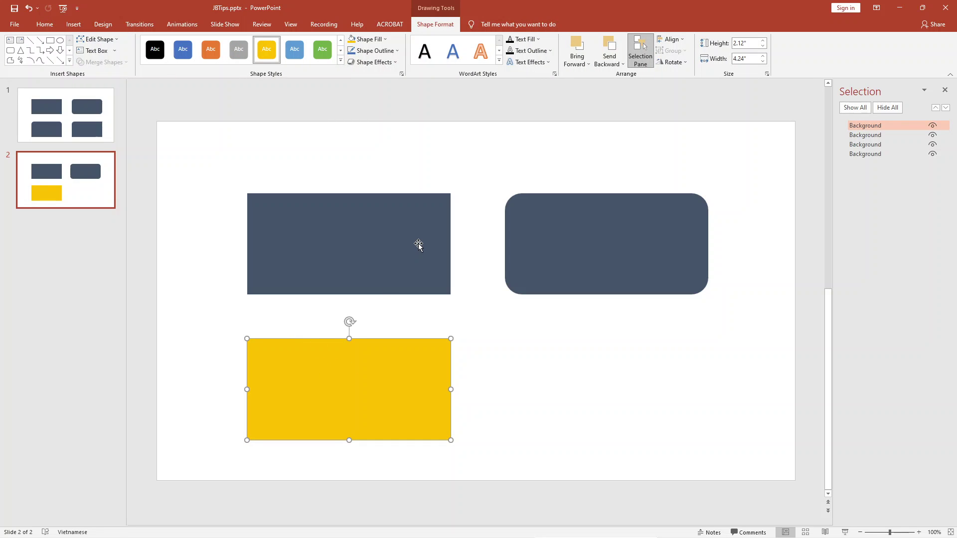
In the Selection Pane, drag the yellow shape's entry below the rounded rectangle's entry
left_click(569, 406)
left_click(381, 352)
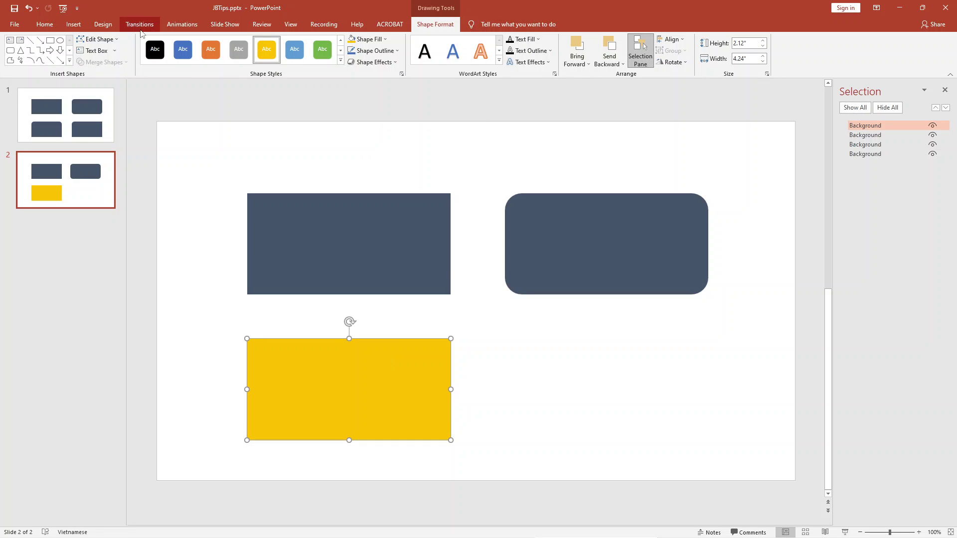
left_click(44, 23)
left_click(651, 63)
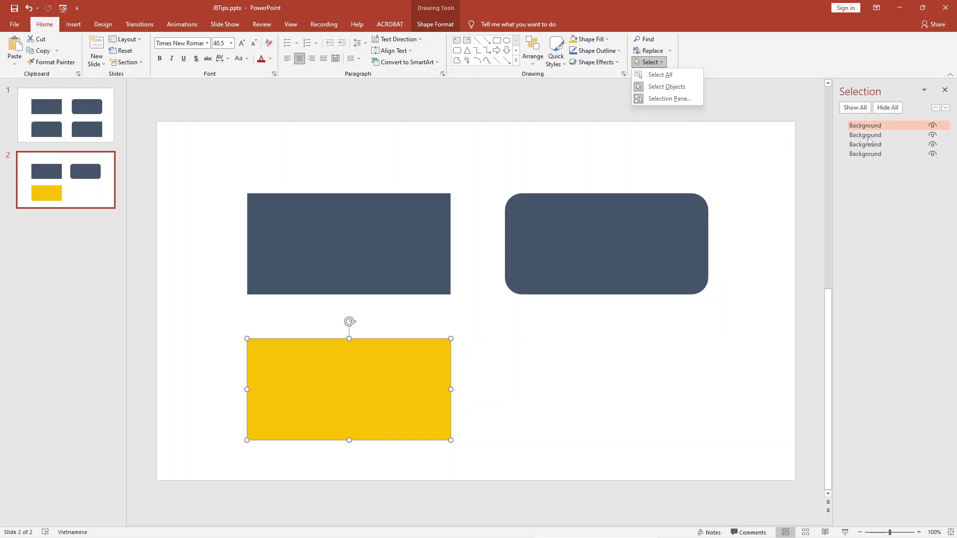
left_click(669, 98)
left_click(651, 63)
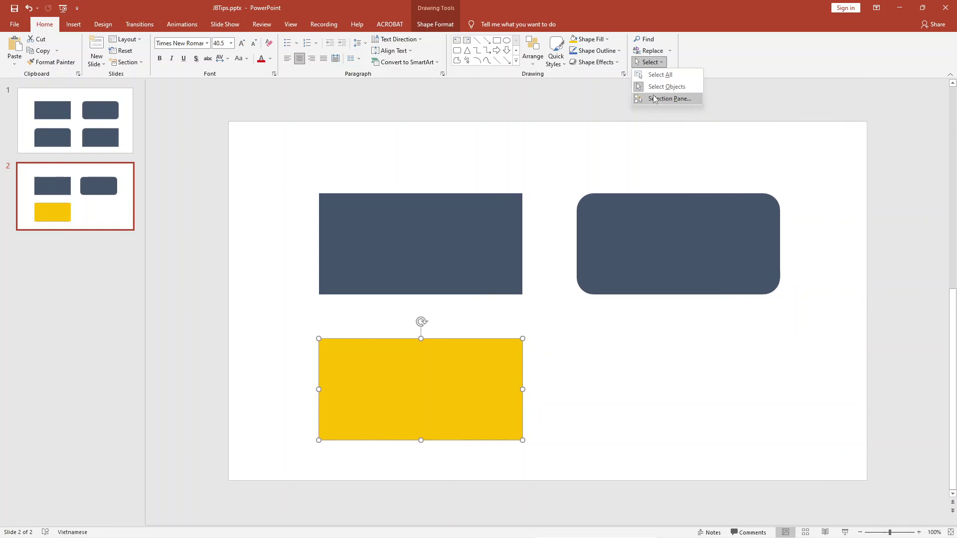
left_click(669, 98)
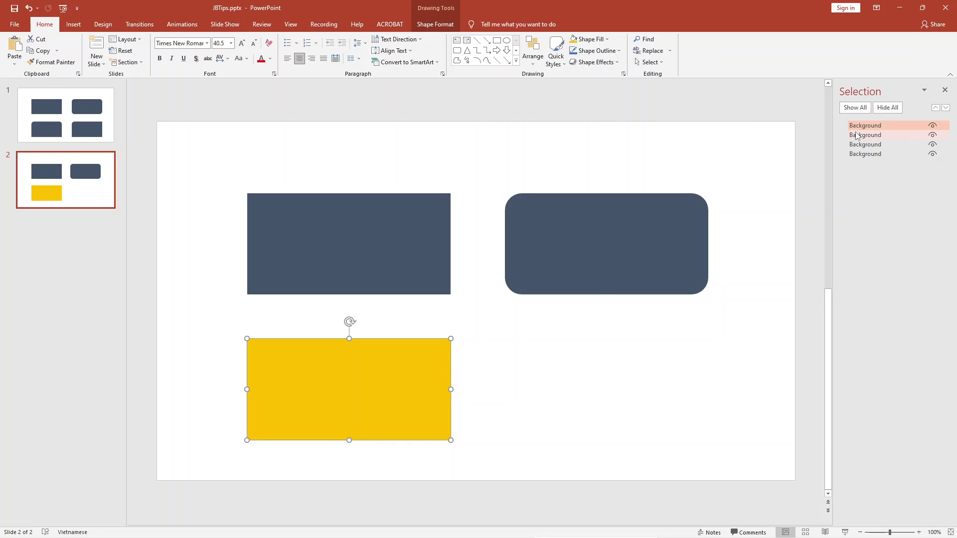
left_click_drag(883, 126, 886, 159)
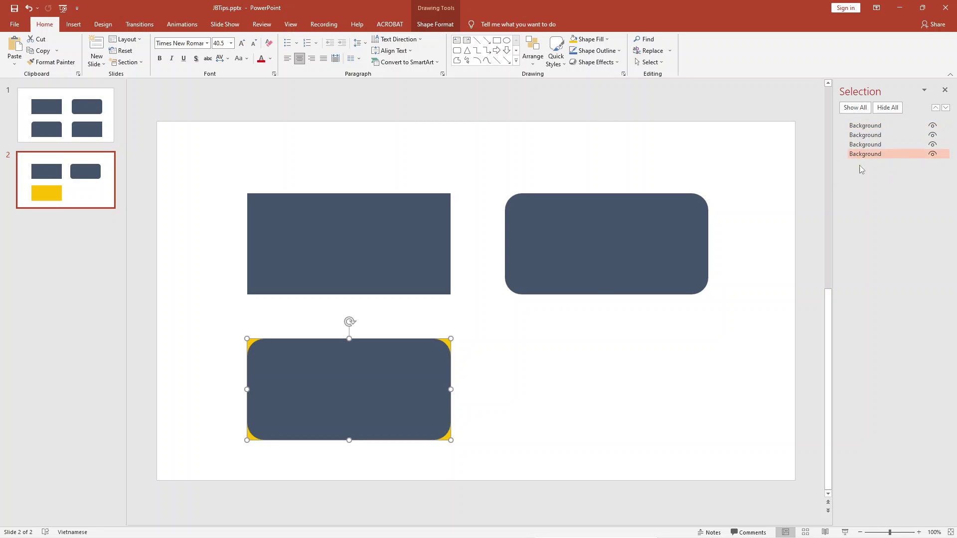
left_click(647, 334)
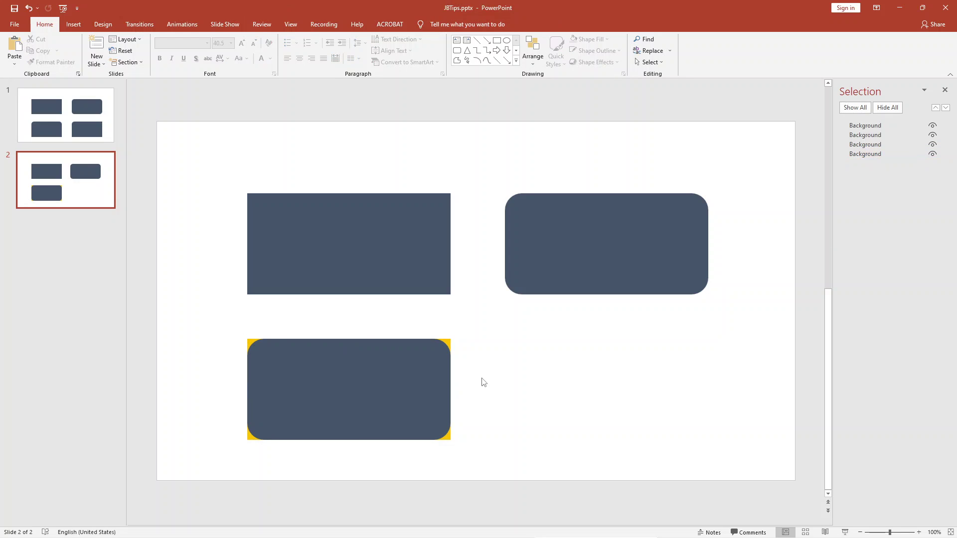
Marquee-select both lower-left shapes and try a Merge Shapes operation on them
left_click(414, 389)
left_click(222, 326)
left_click_drag(219, 316, 628, 460)
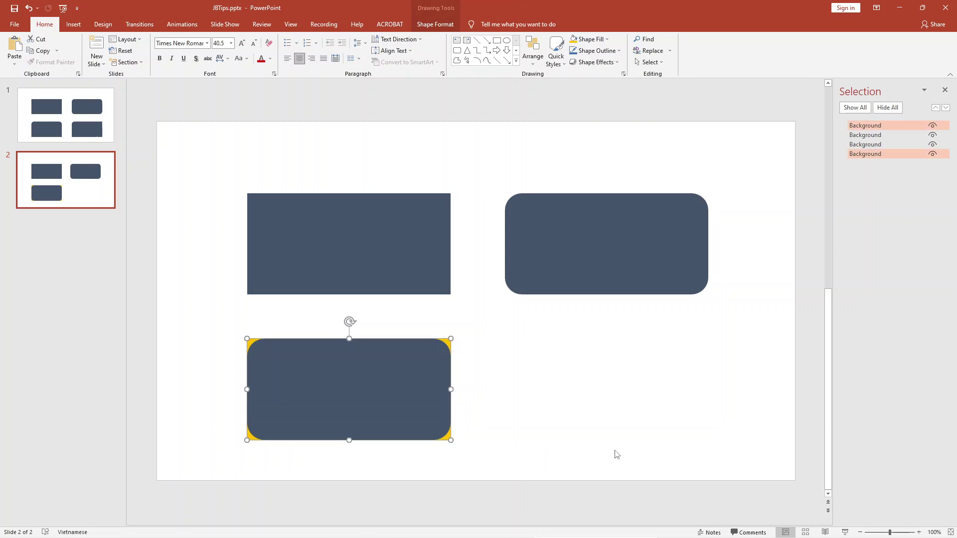
left_click(214, 321)
left_click_drag(206, 310, 554, 468)
left_click(435, 25)
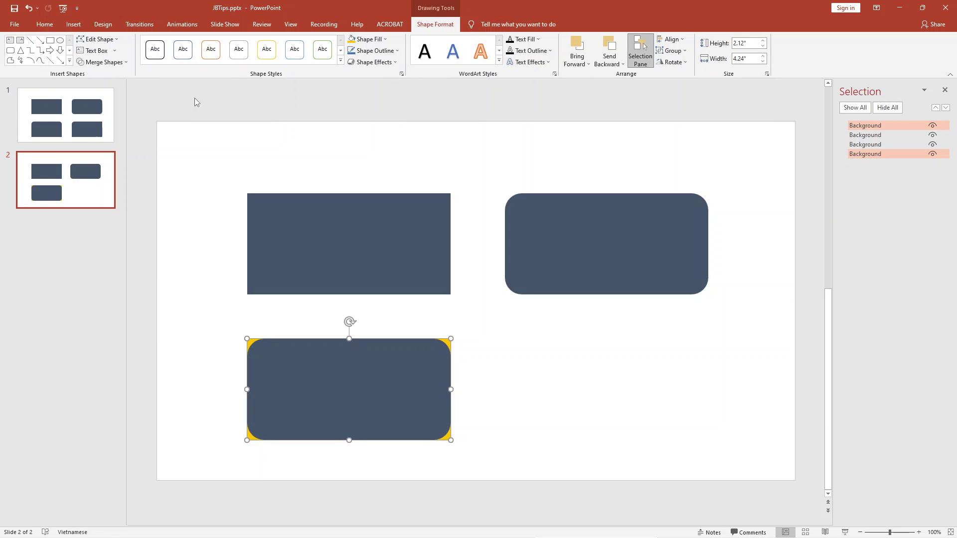
left_click(104, 63)
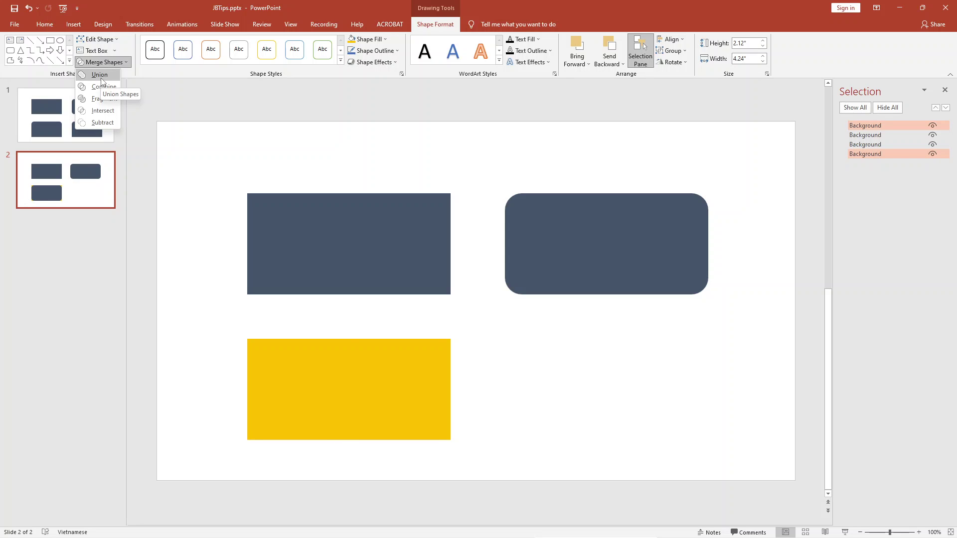
left_click(100, 74)
left_click(524, 348)
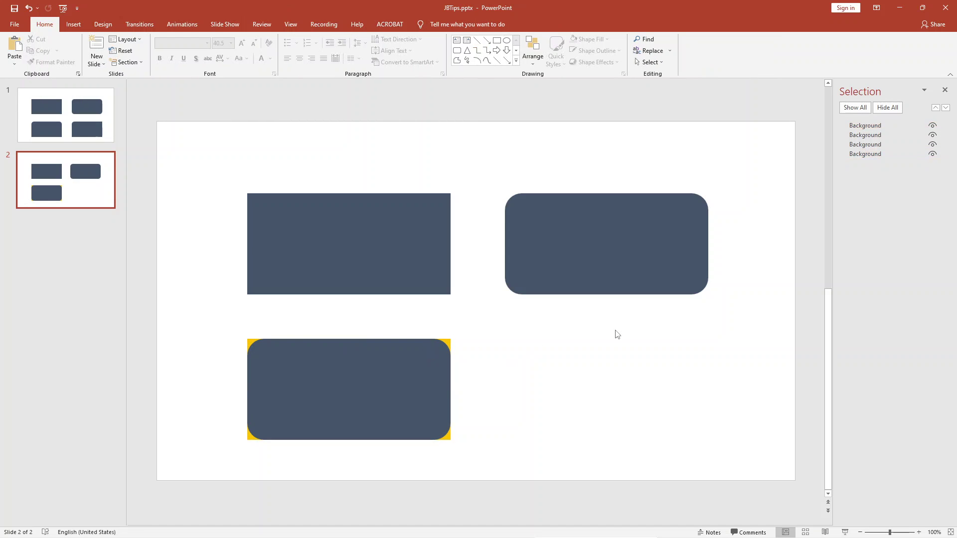
Nudge the dark rounded rectangle over the yellow one and reselect both lower-left shapes
left_click(348, 390)
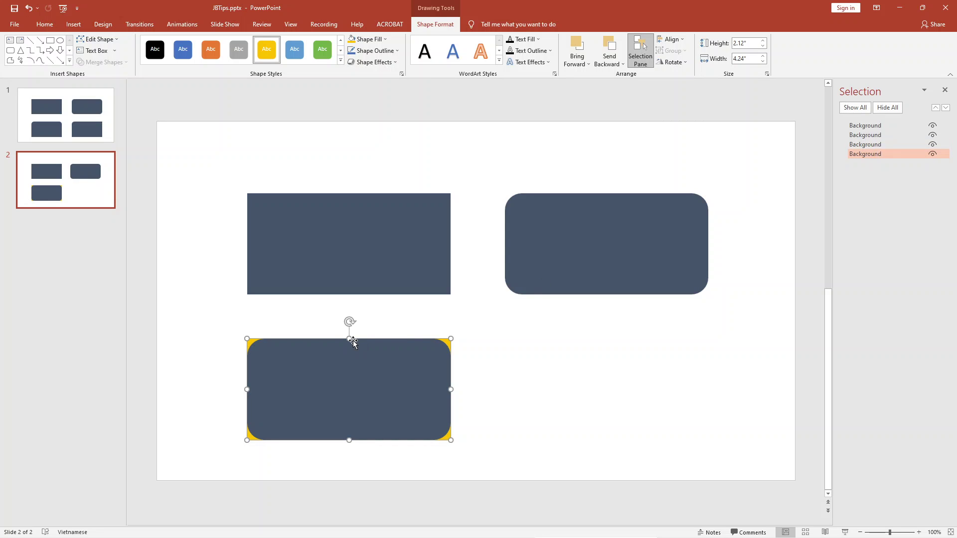
mouse_move(349, 339)
left_mouse_down()
mouse_move(347, 354)
mouse_move(348, 341)
left_mouse_up()
left_click(574, 357)
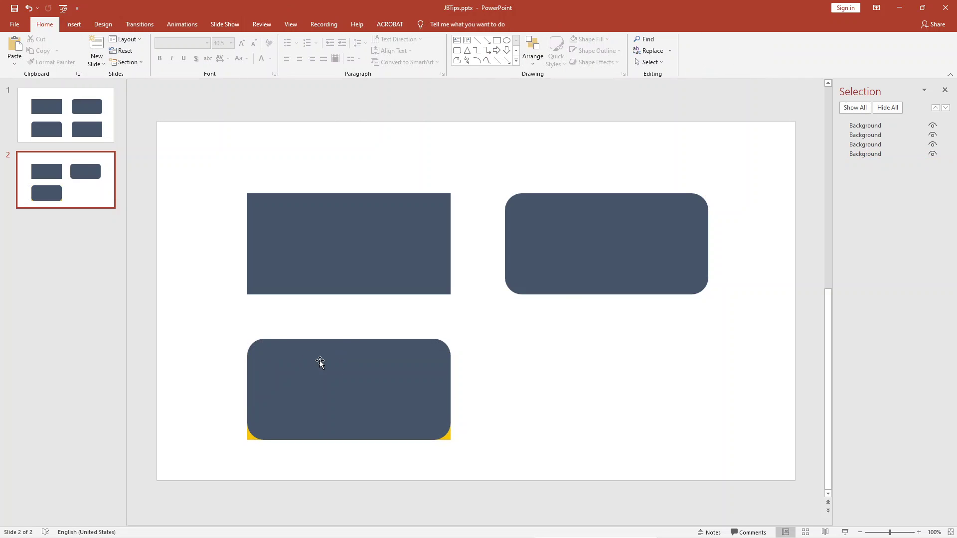
left_click_drag(230, 323, 498, 465)
left_click(209, 320)
left_click_drag(207, 315, 578, 480)
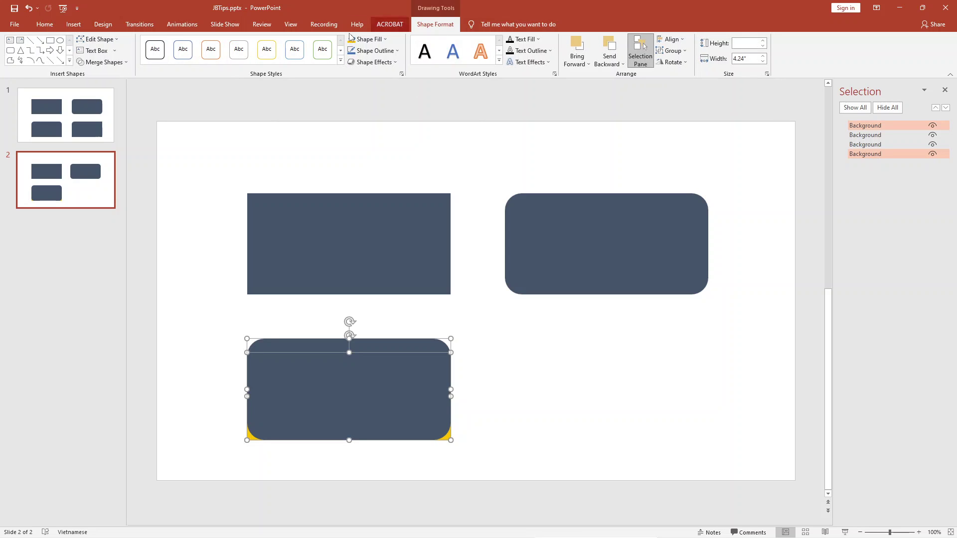
left_click(103, 62)
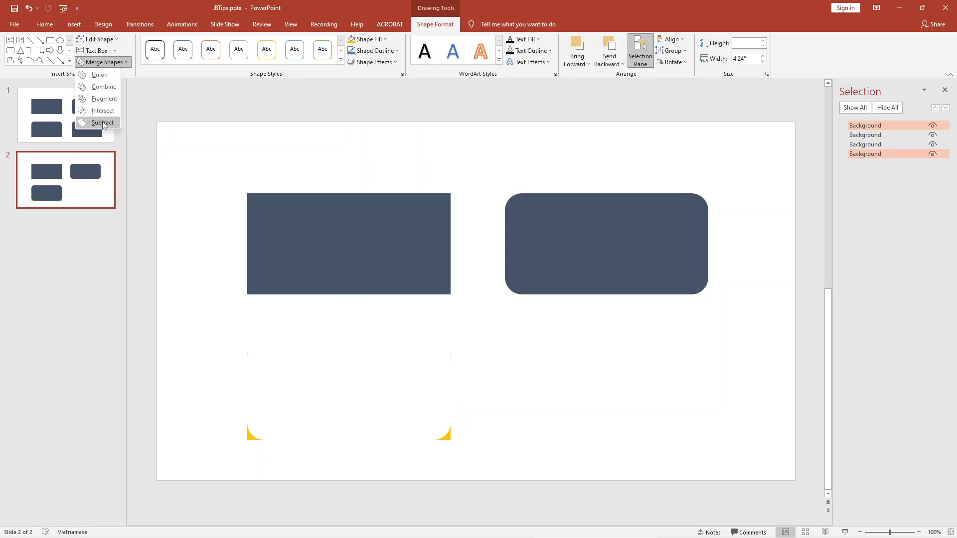
Undo the trial merge and Ctrl-drag a copy of the lower-left pair to the lower-right spot
left_click(100, 75)
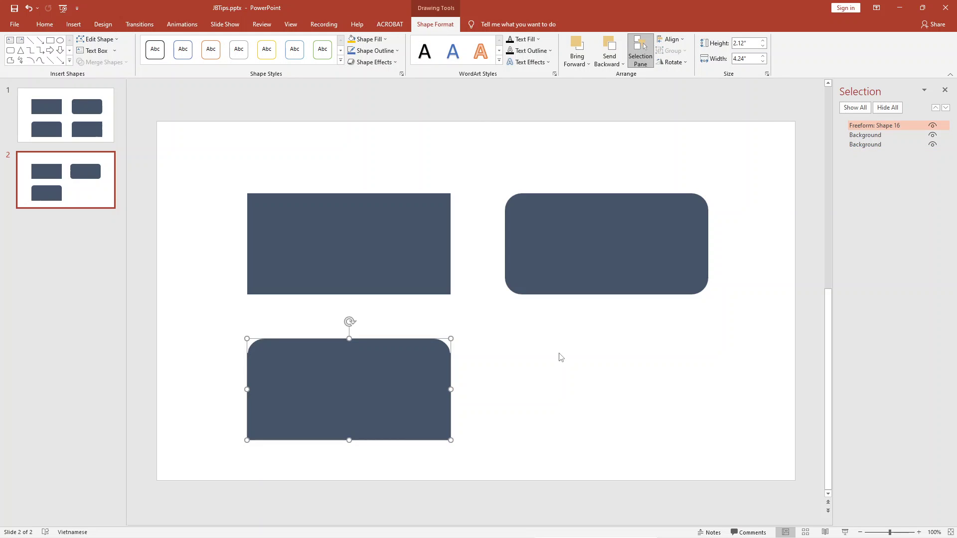
left_click(559, 358)
key("ctrl+z")
left_click(251, 321)
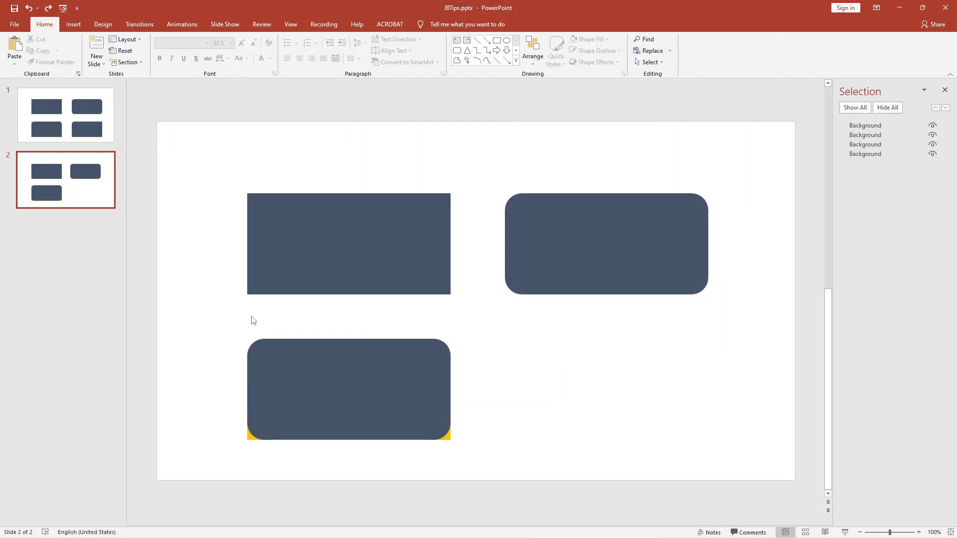
left_click(364, 408)
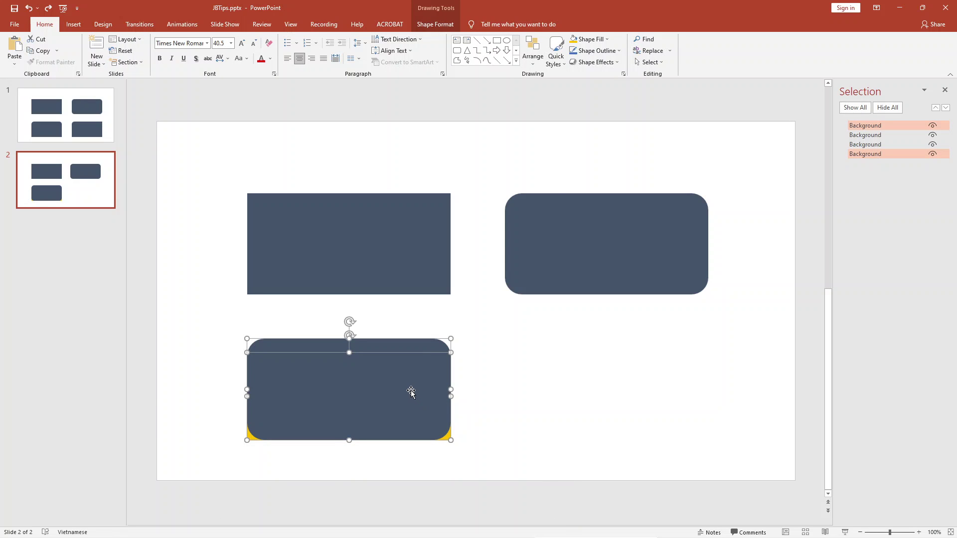
mouse_move(410, 393)
left_mouse_down()
mouse_move(678, 400)
mouse_move(662, 404)
left_mouse_up()
left_click(568, 323)
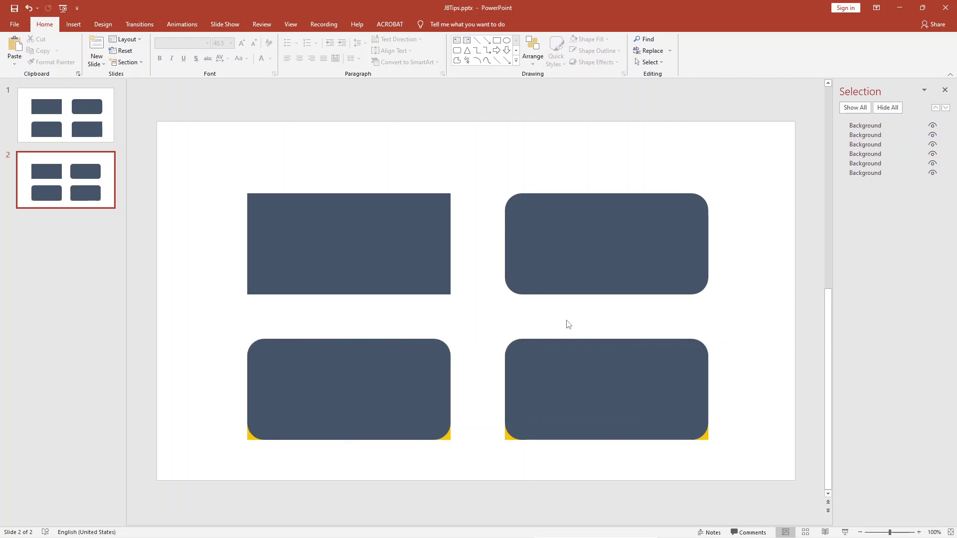
Reselect the lower-left pair and Union it into one freeform
left_click_drag(207, 331, 508, 479)
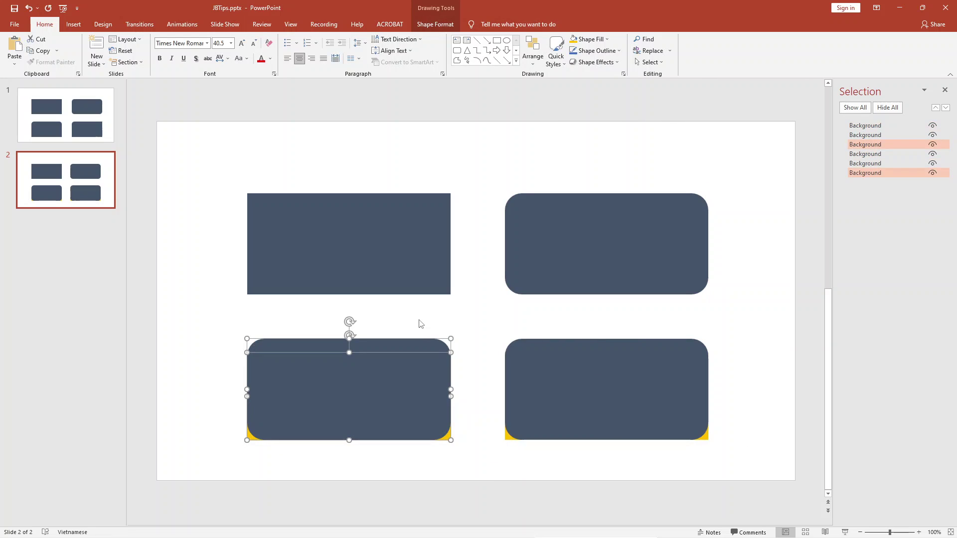
key("alt")
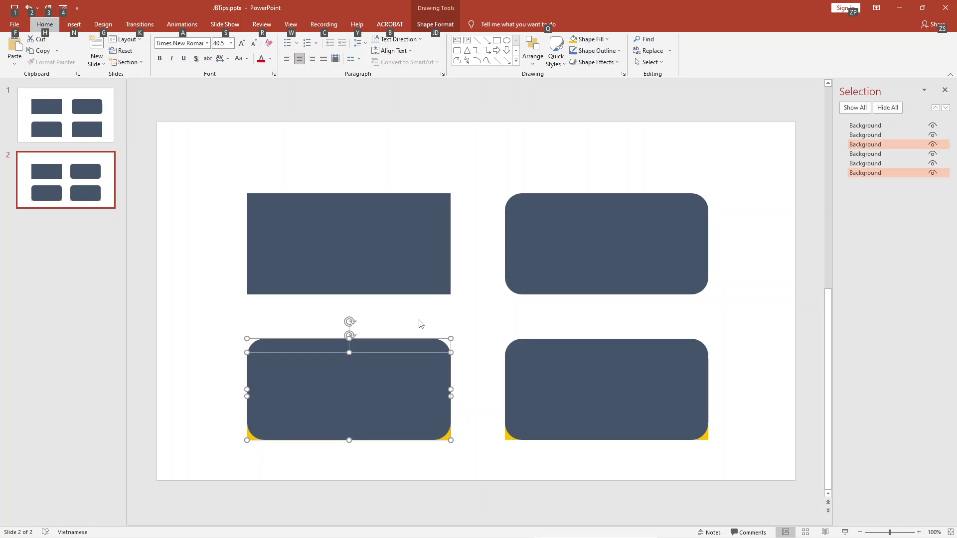
key("j")
key("d")
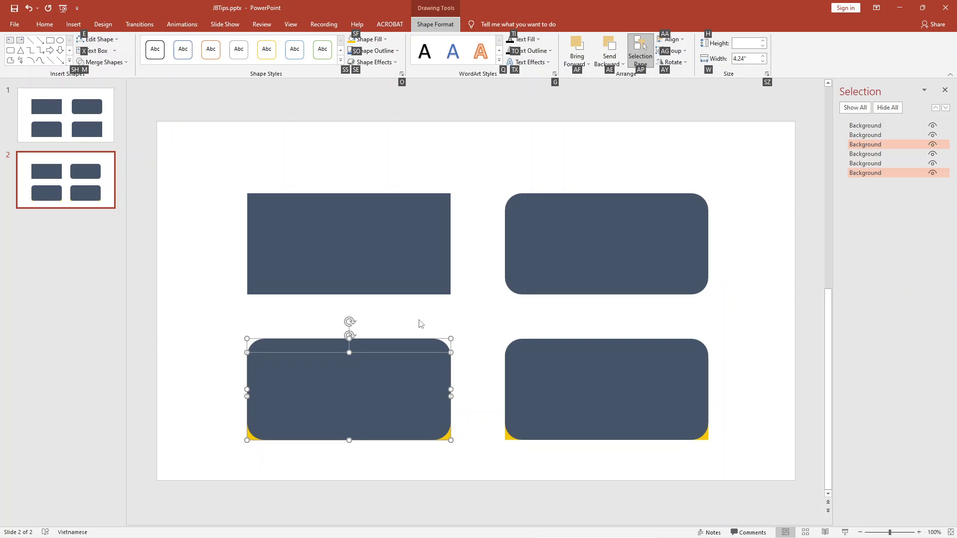
key("s")
key("h")
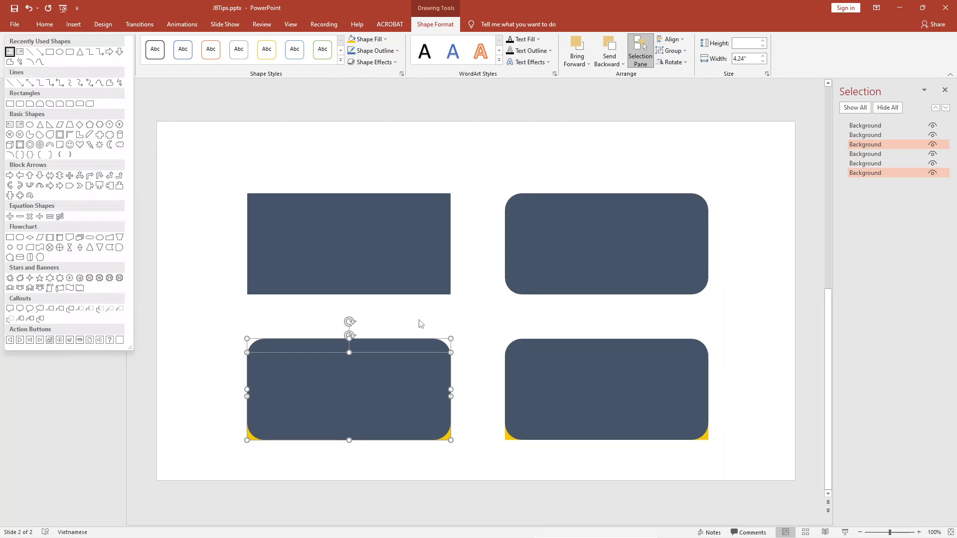
key("Escape")
key("s")
key("h")
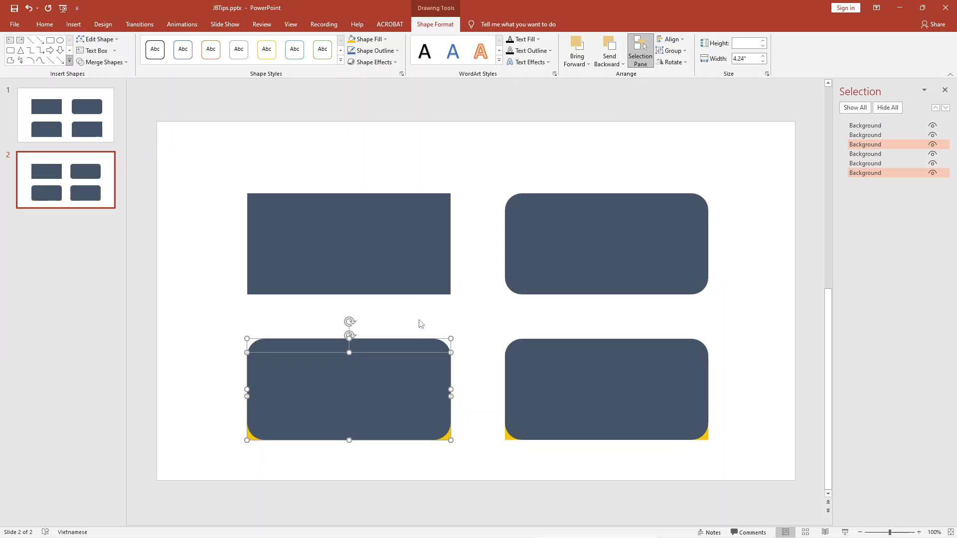
key("alt+j")
key("d")
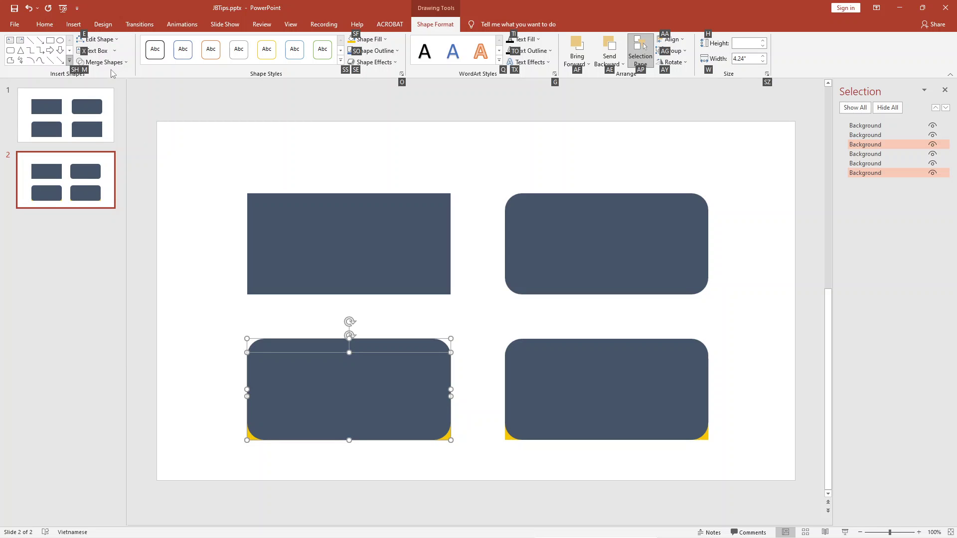
left_click(104, 62)
left_click(100, 75)
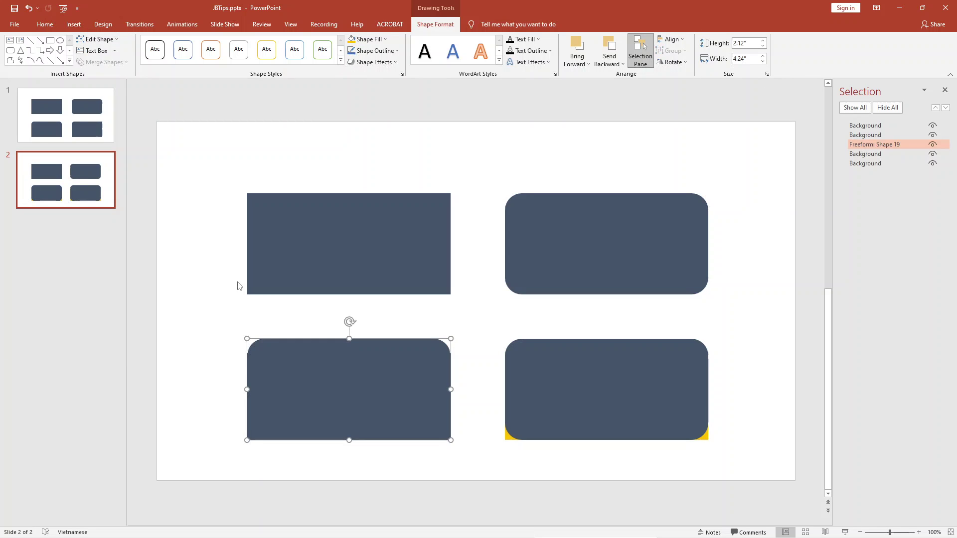
Select and inspect the two bottom-right shapes
left_click(638, 479)
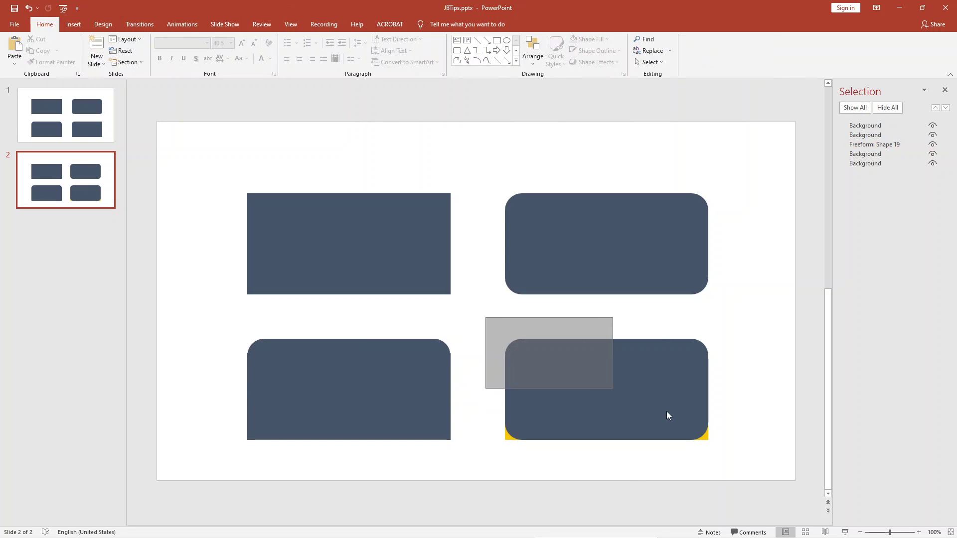
left_click_drag(486, 318, 765, 463)
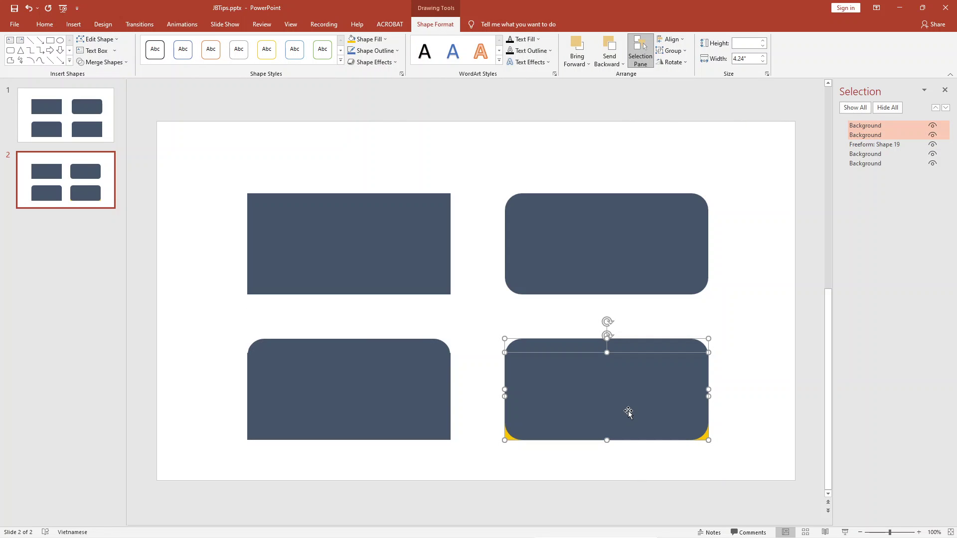
left_click(781, 376)
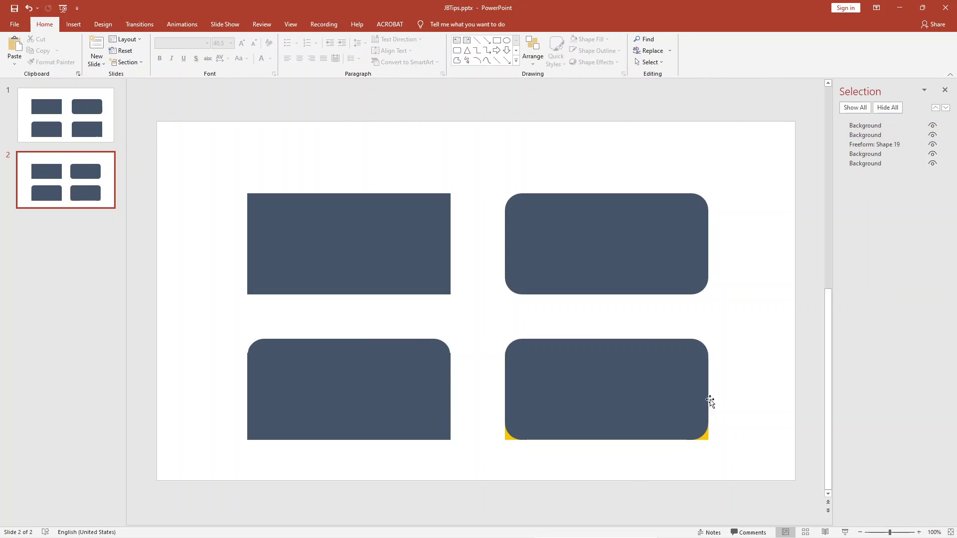
left_click(679, 383)
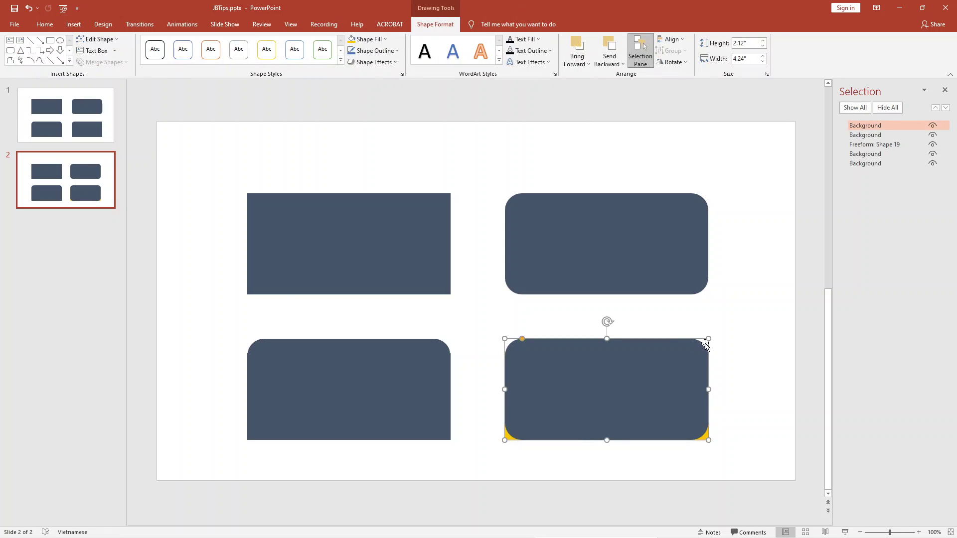
left_click(773, 331)
Using the Selection Pane, realign the bottom-right shape and hide the dark rounded one
left_click(871, 163)
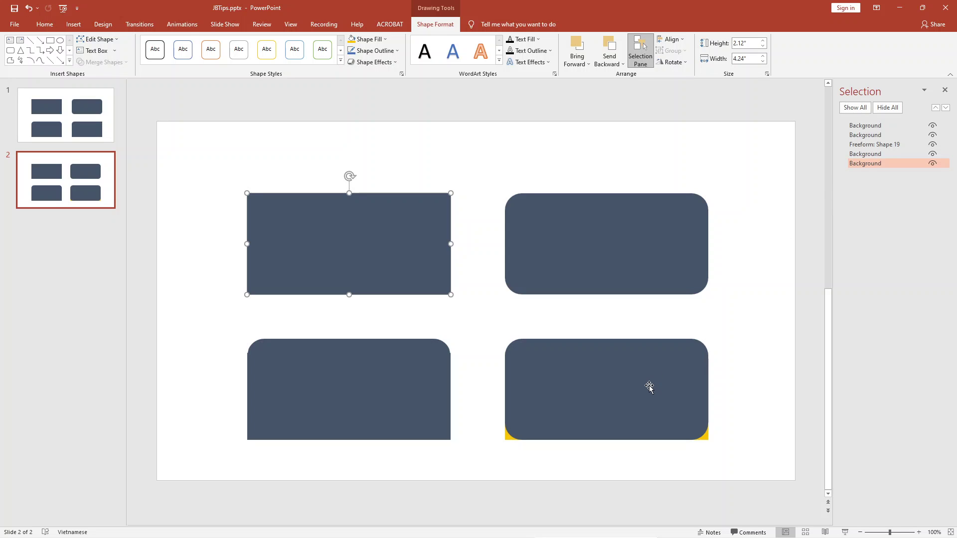
left_click(865, 154)
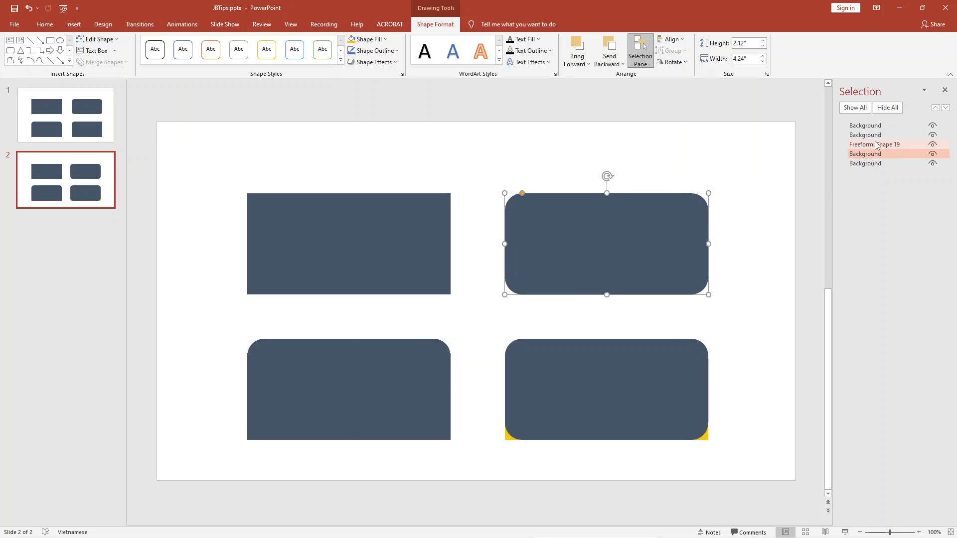
left_click(875, 144)
left_click(865, 136)
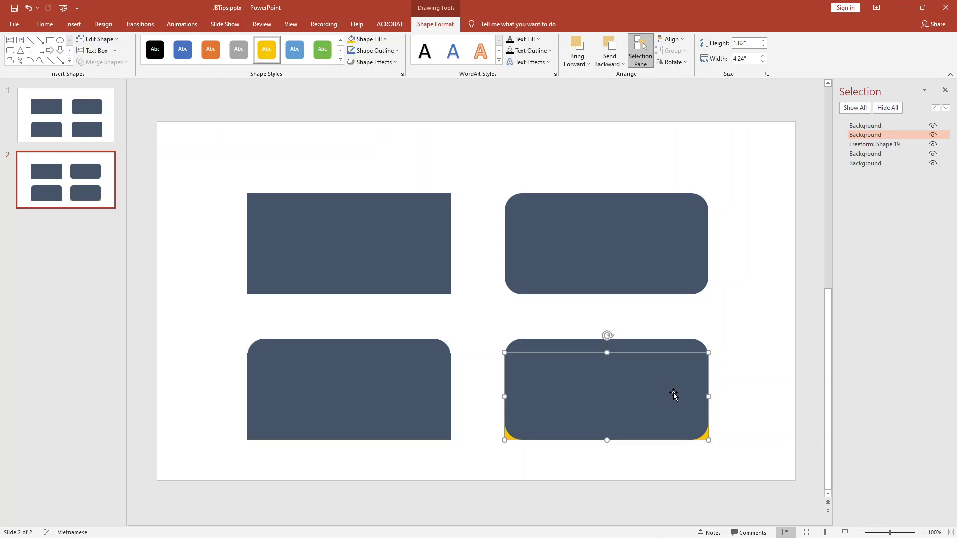
left_click_drag(693, 404, 718, 408)
left_click(876, 135)
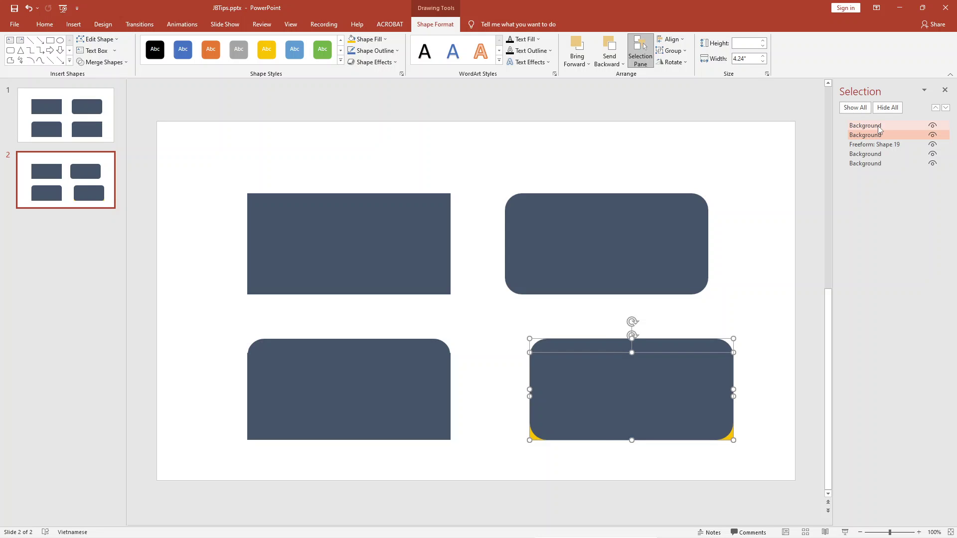
left_click(878, 126, "ctrl")
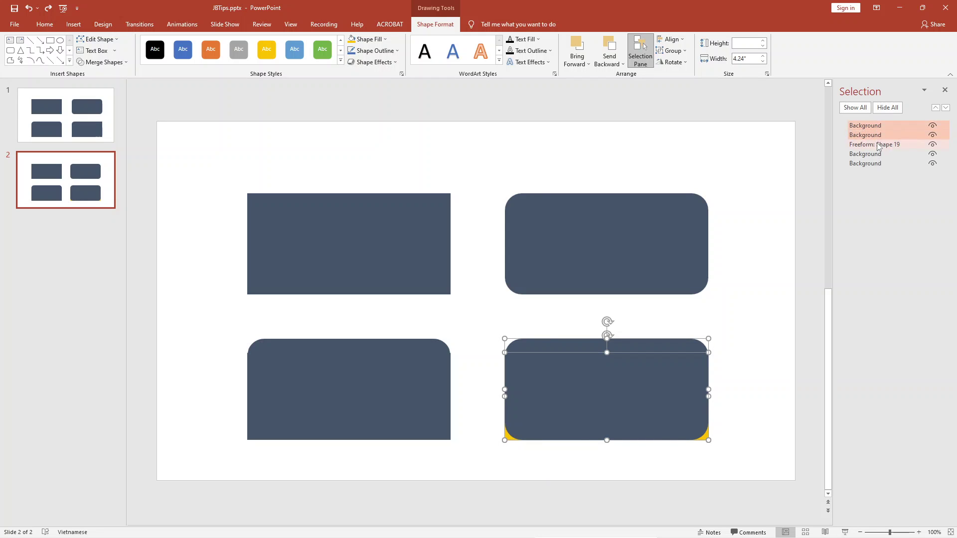
left_click(933, 126)
Unhide the dark rounded shape and move the yellow rectangle back over it
left_click(667, 395)
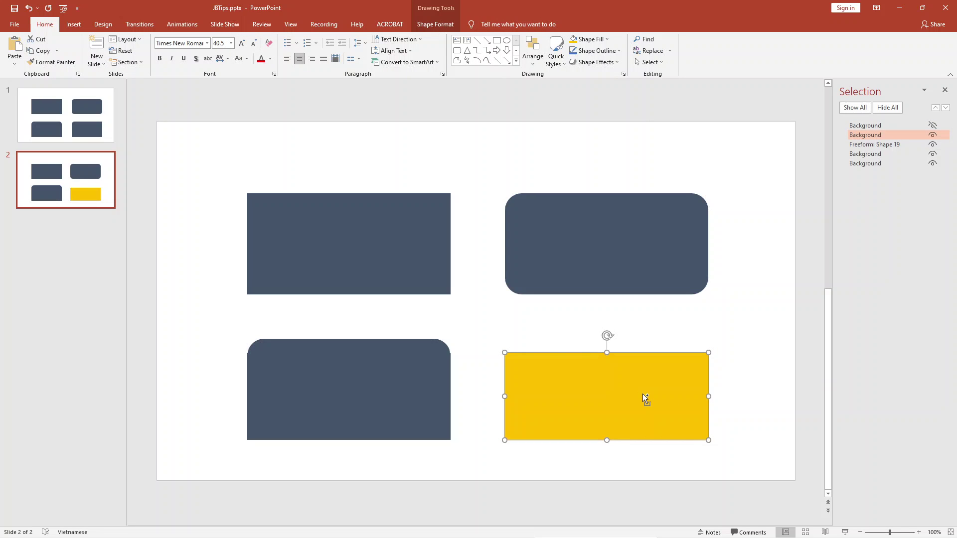
left_click_drag(645, 399, 690, 399)
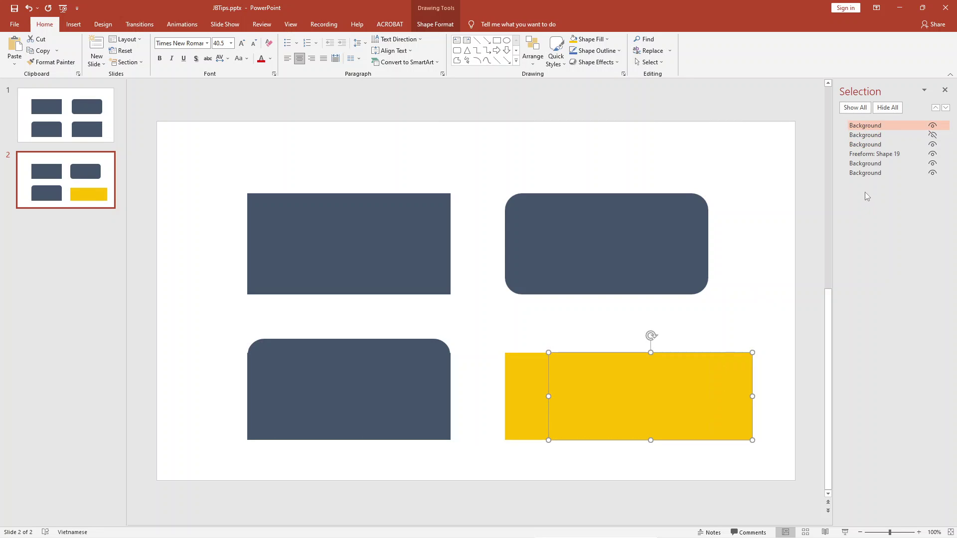
left_click(933, 135)
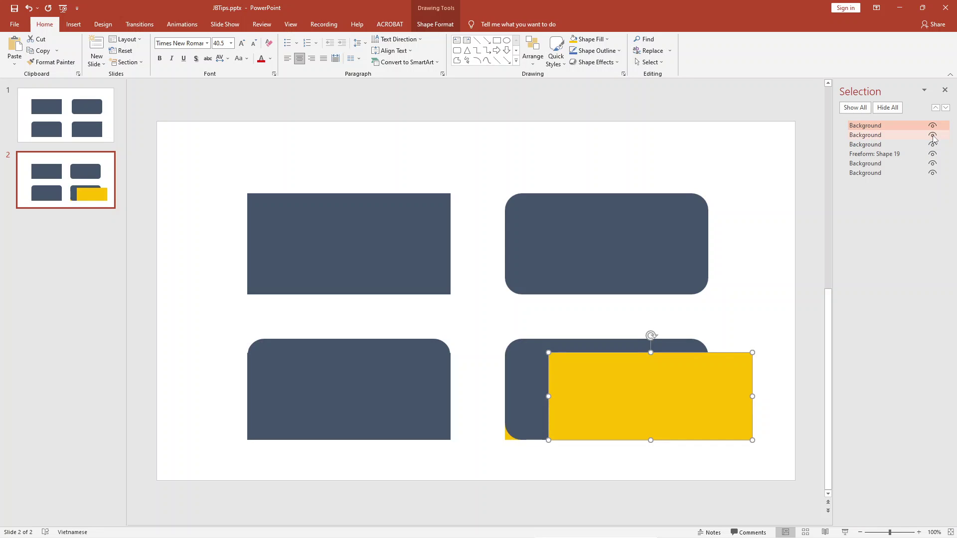
left_click_drag(722, 388, 680, 396)
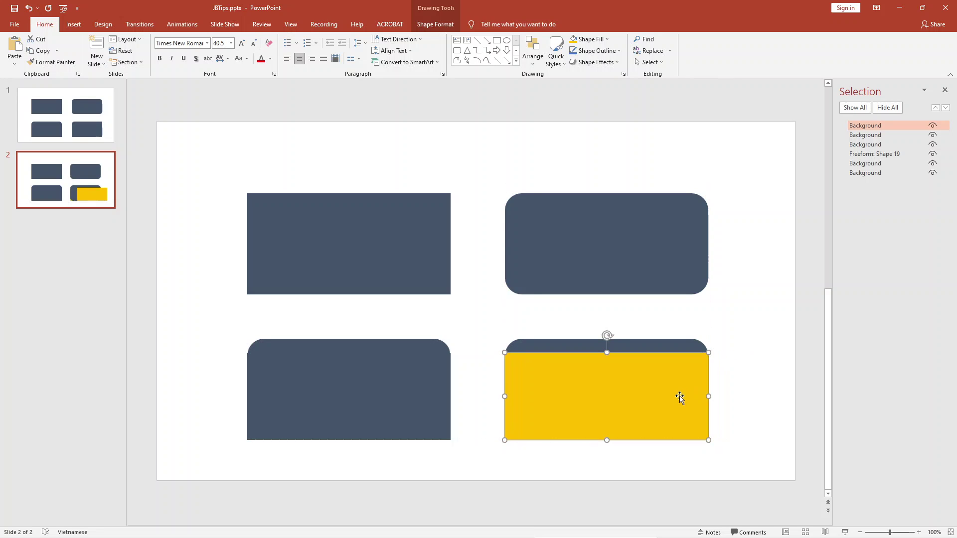
Resize the yellow rectangle's top and left edges, then Union all three bottom-right shapes
left_click(609, 350, "shift")
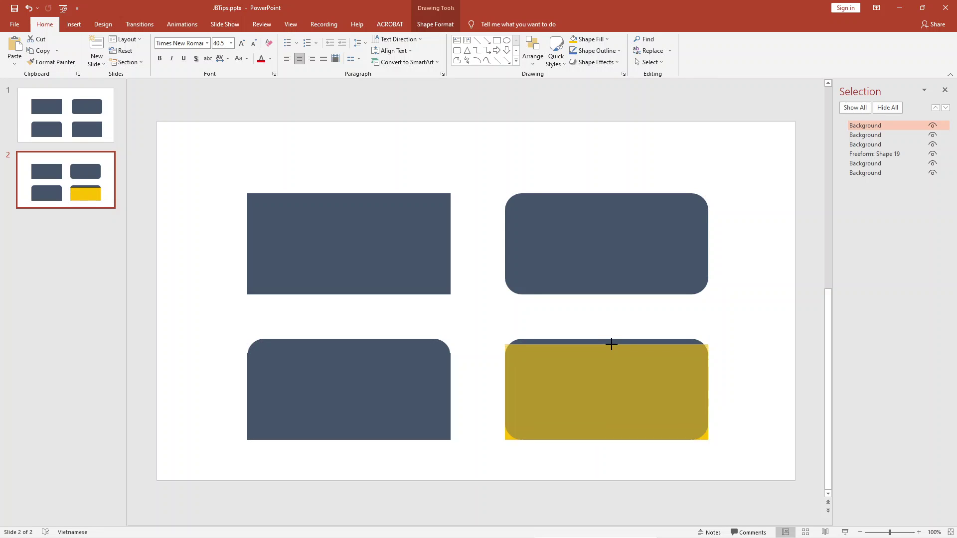
left_click_drag(609, 349, 607, 339)
left_click_drag(505, 388, 534, 389)
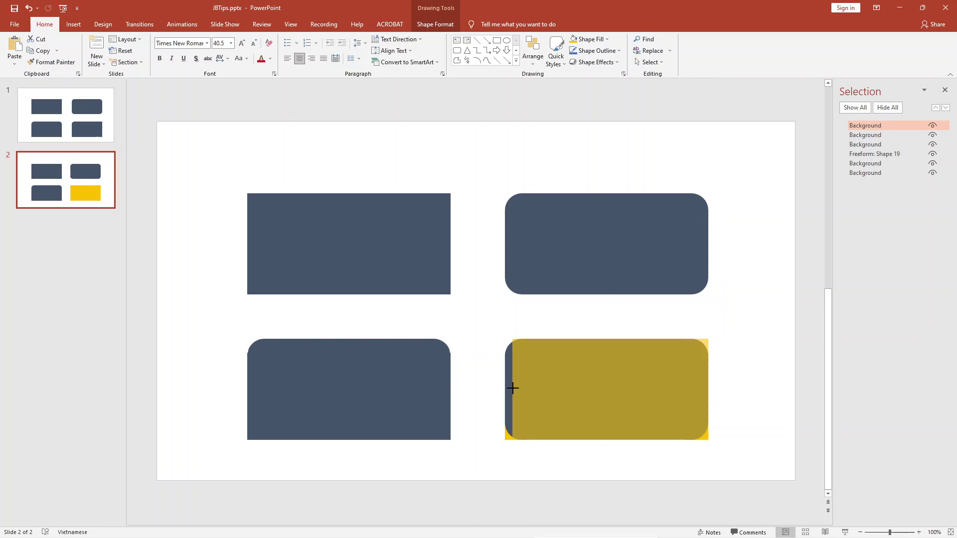
left_click(482, 326)
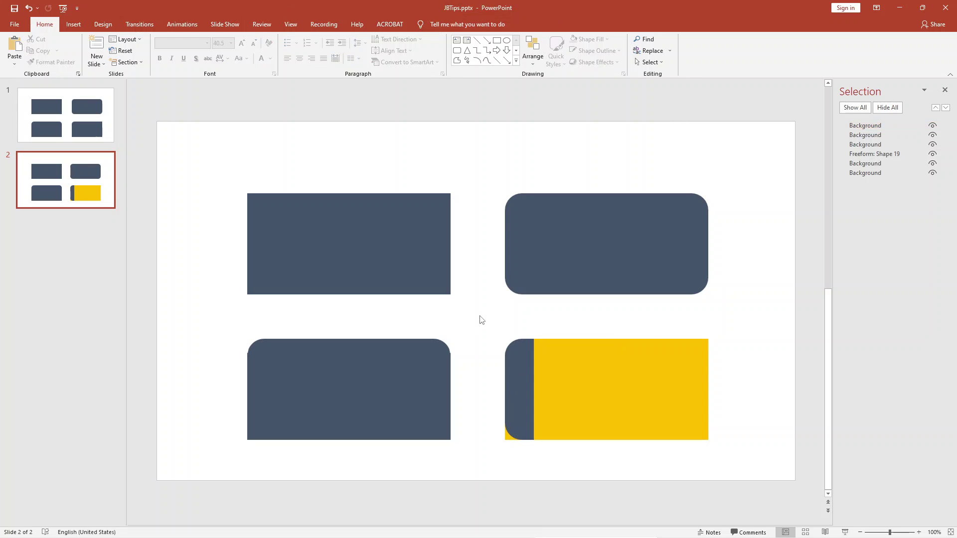
left_click_drag(480, 321, 785, 475)
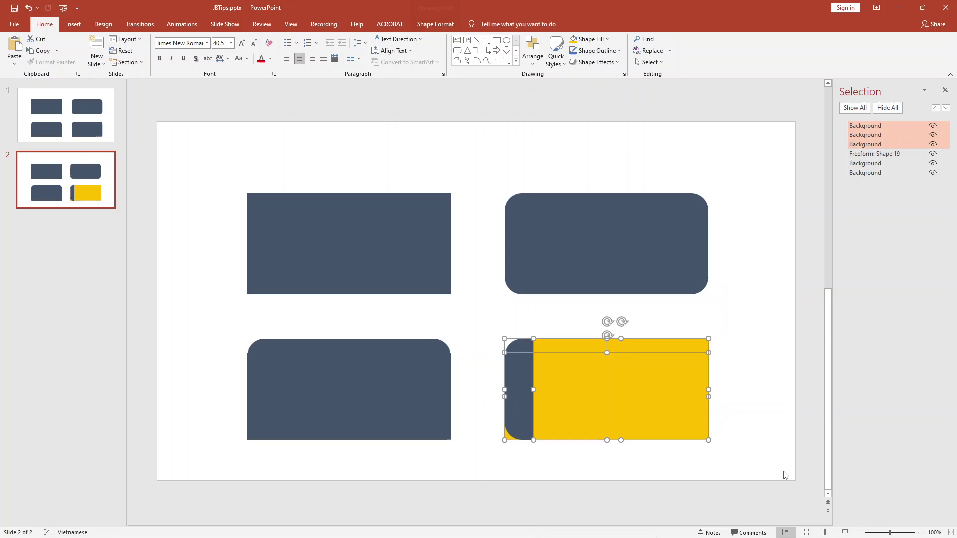
left_click(435, 24)
left_click(103, 61)
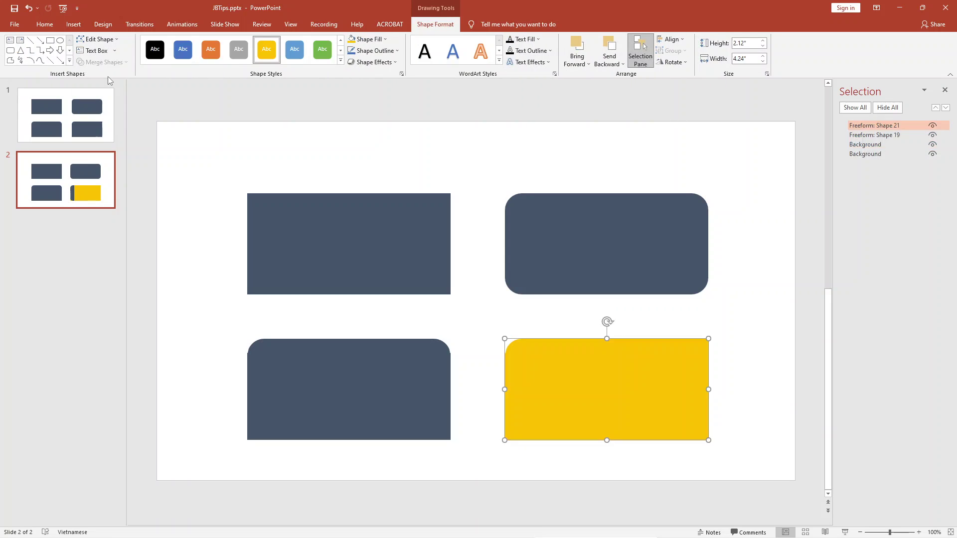
left_click(157, 269)
left_click_drag(196, 162, 803, 487)
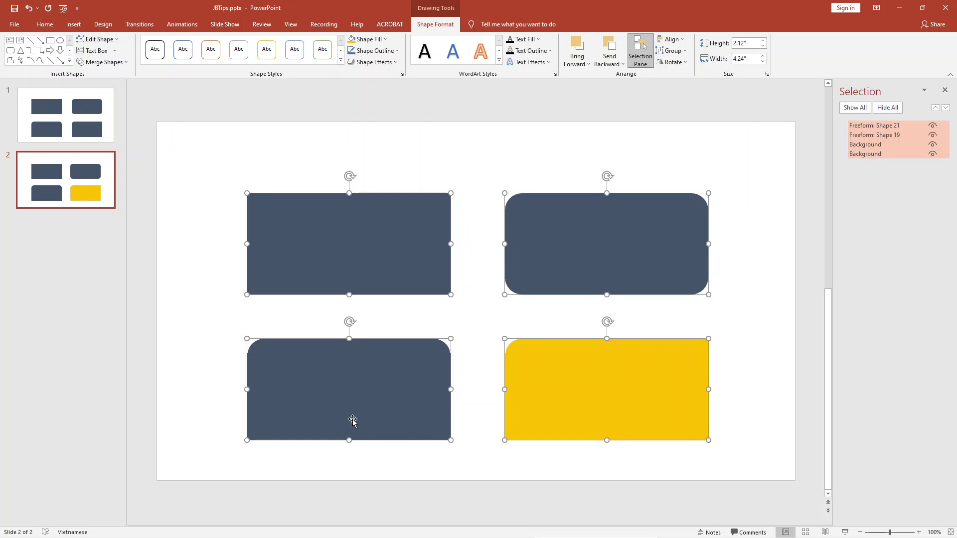
left_click(737, 342)
left_click(661, 387)
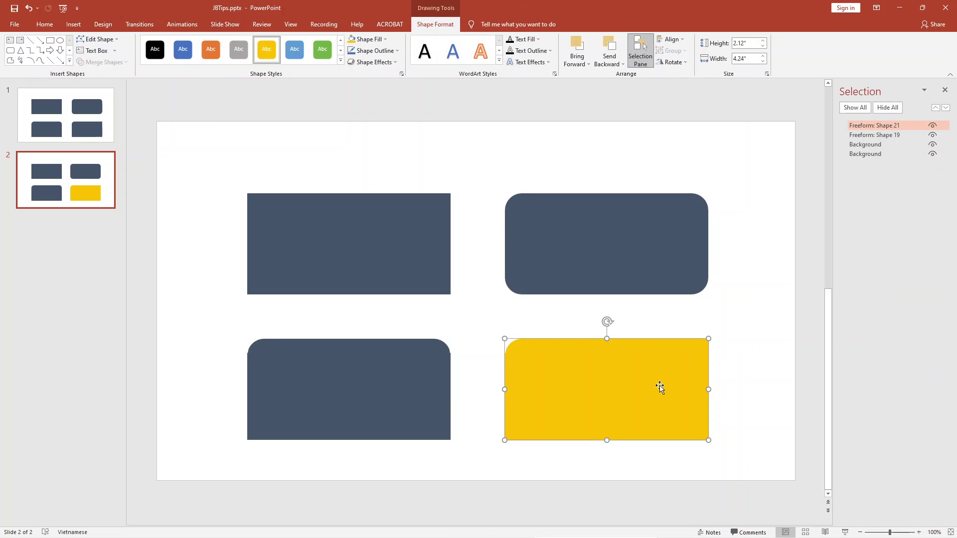